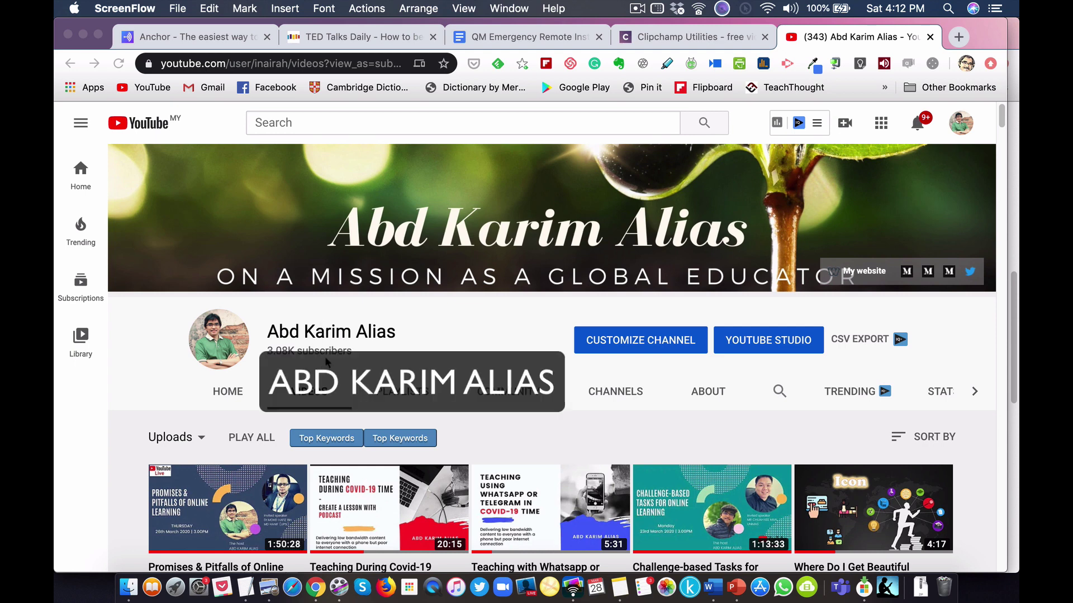
# Look through the channel's uploaded videos down to the lecture "Is Honey a Newtonian Fluid?"
pyautogui.scroll(-1, 475, 474)
pyautogui.scroll(-2, 489, 477)
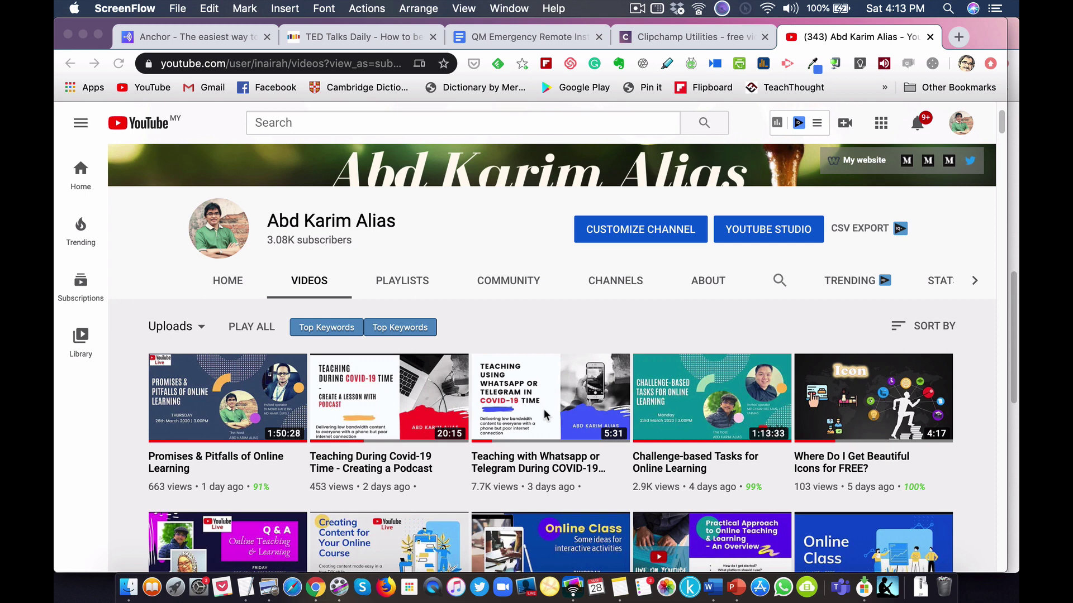
pyautogui.scroll(-4, 546, 413)
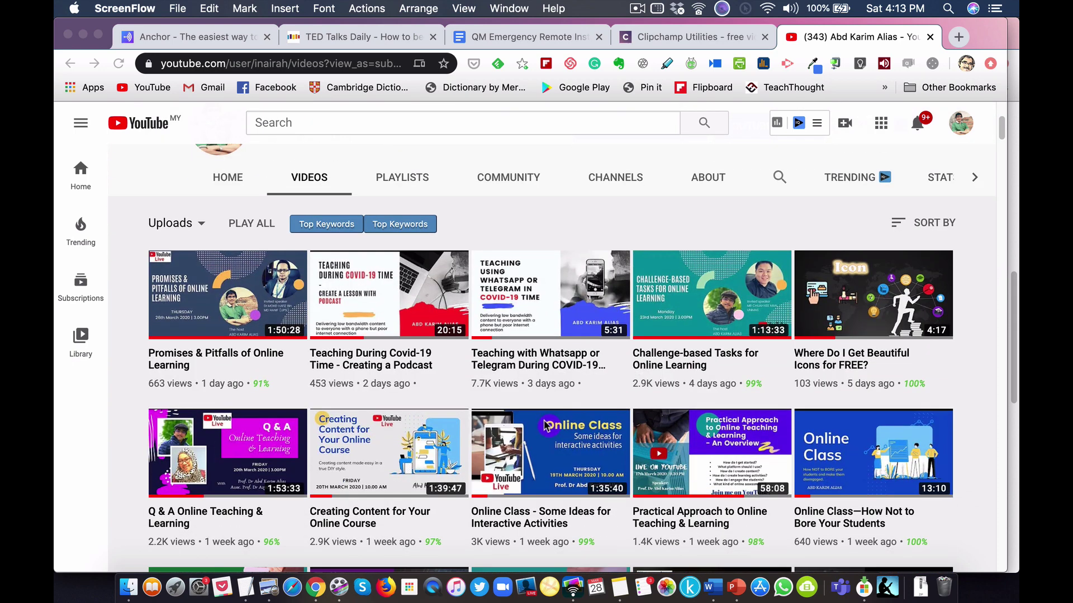
pyautogui.scroll(-2, 575, 420)
pyautogui.scroll(-4, 576, 421)
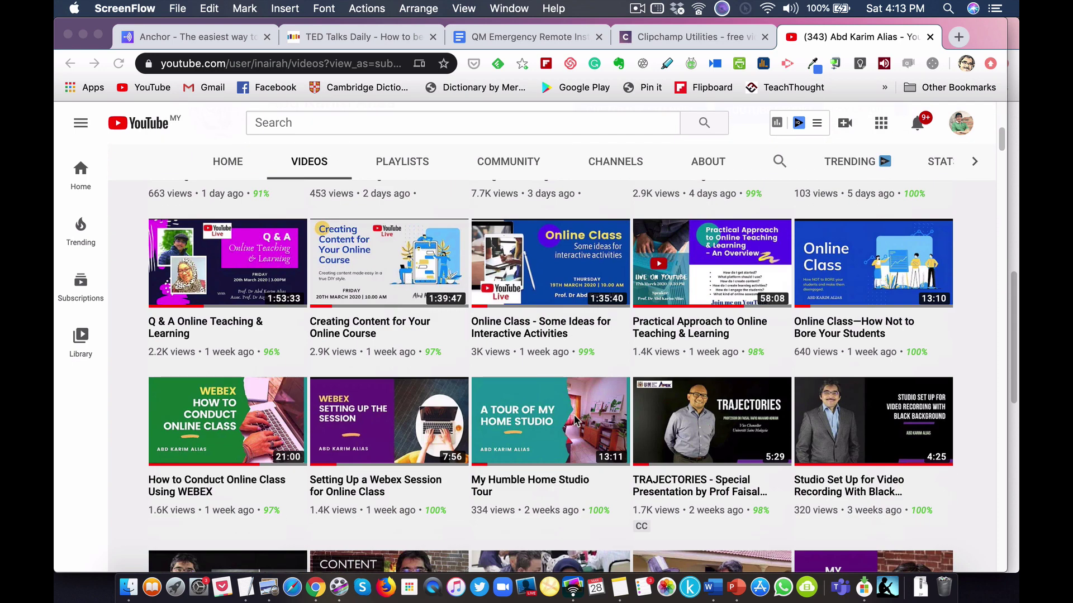
pyautogui.scroll(-1, 576, 420)
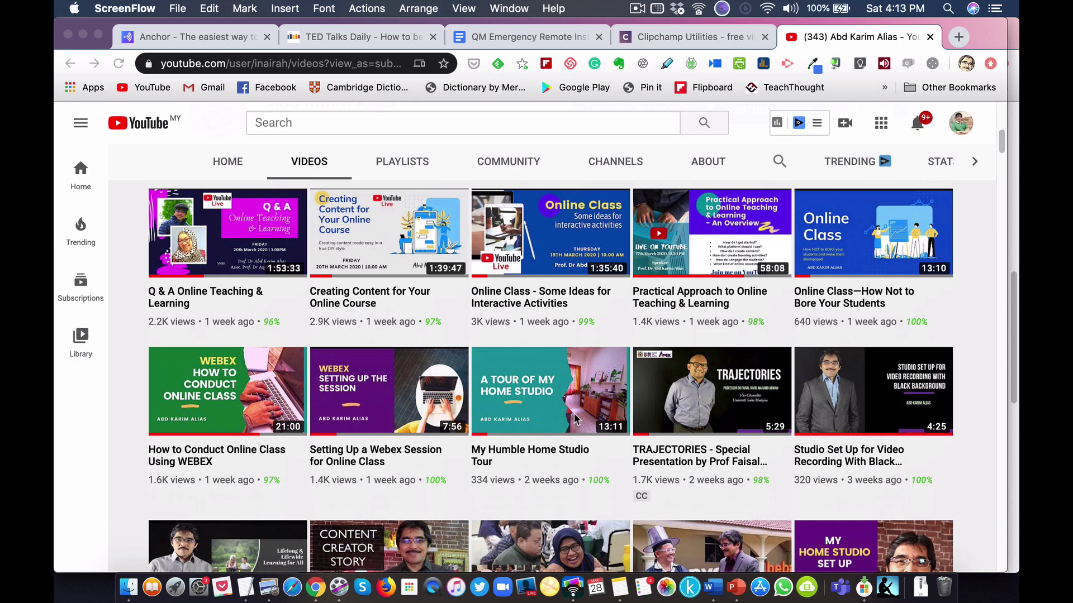
pyautogui.scroll(-2, 594, 420)
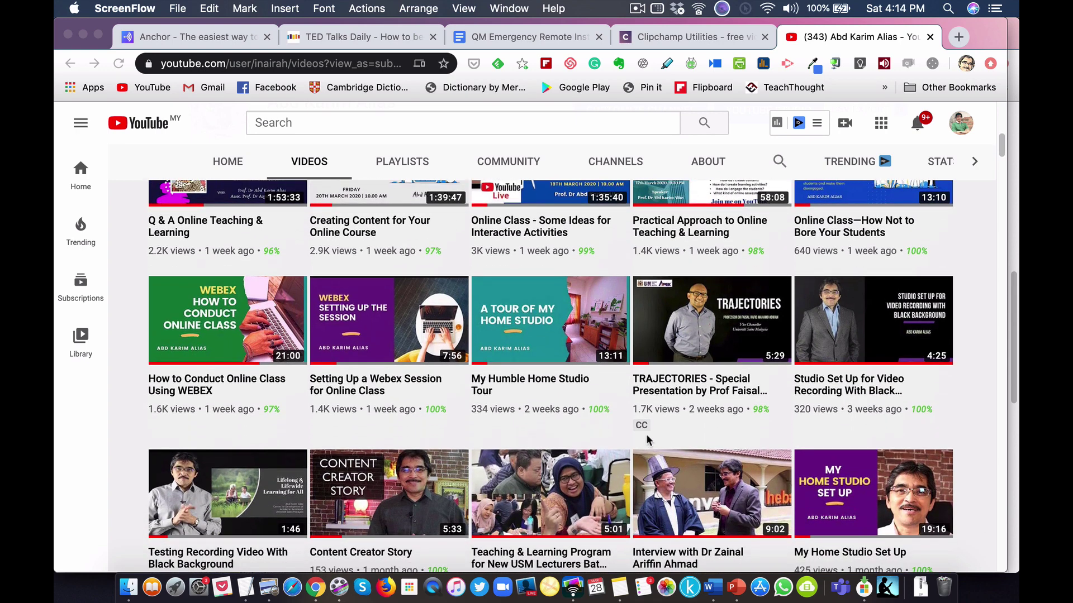
pyautogui.scroll(-3, 646, 435)
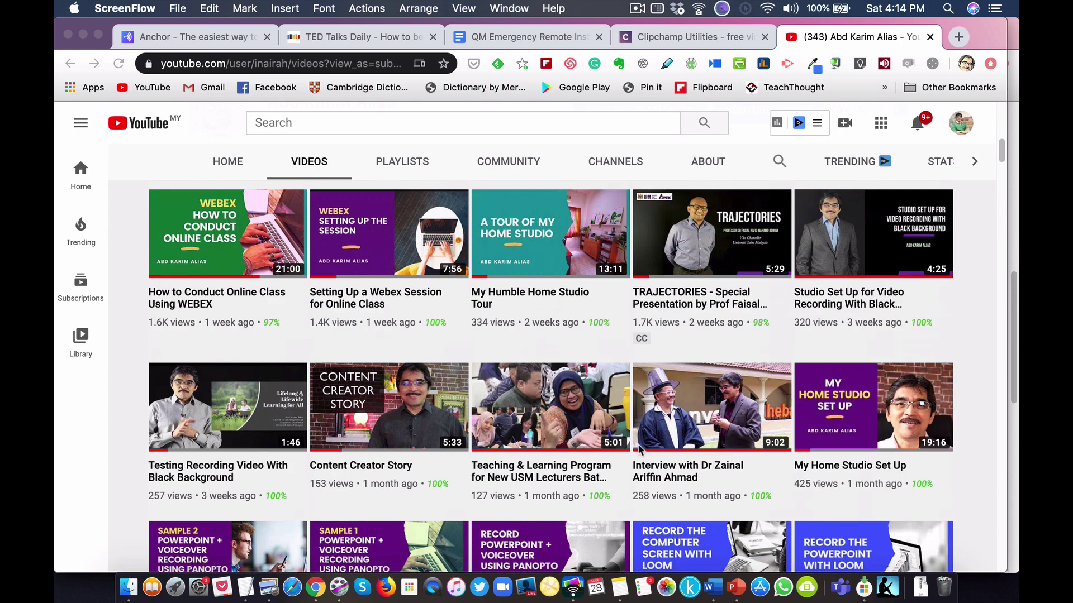
pyautogui.scroll(-2, 656, 441)
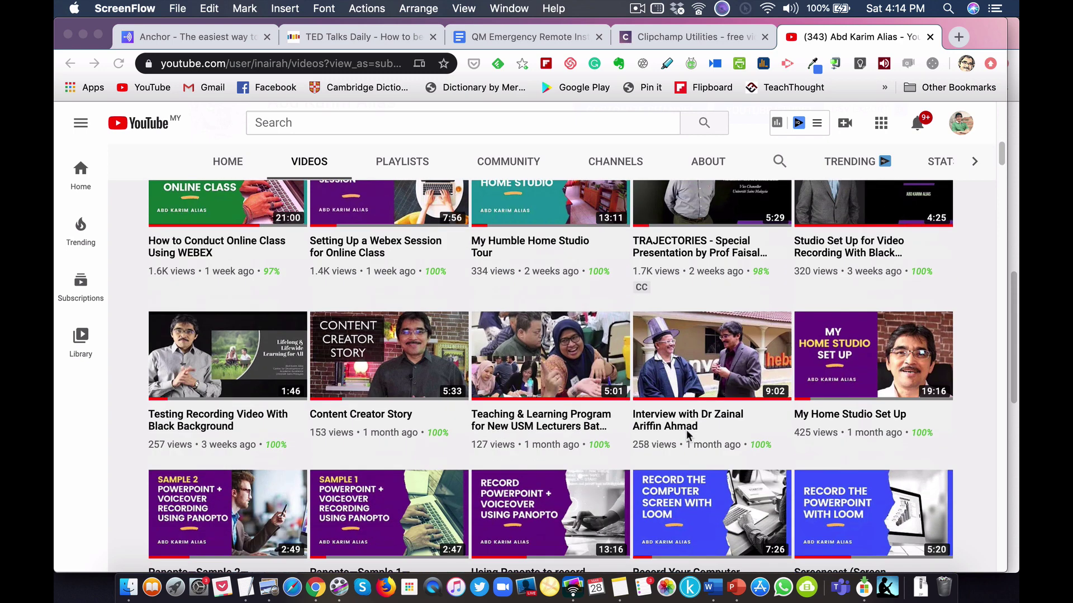
pyautogui.scroll(-1, 673, 440)
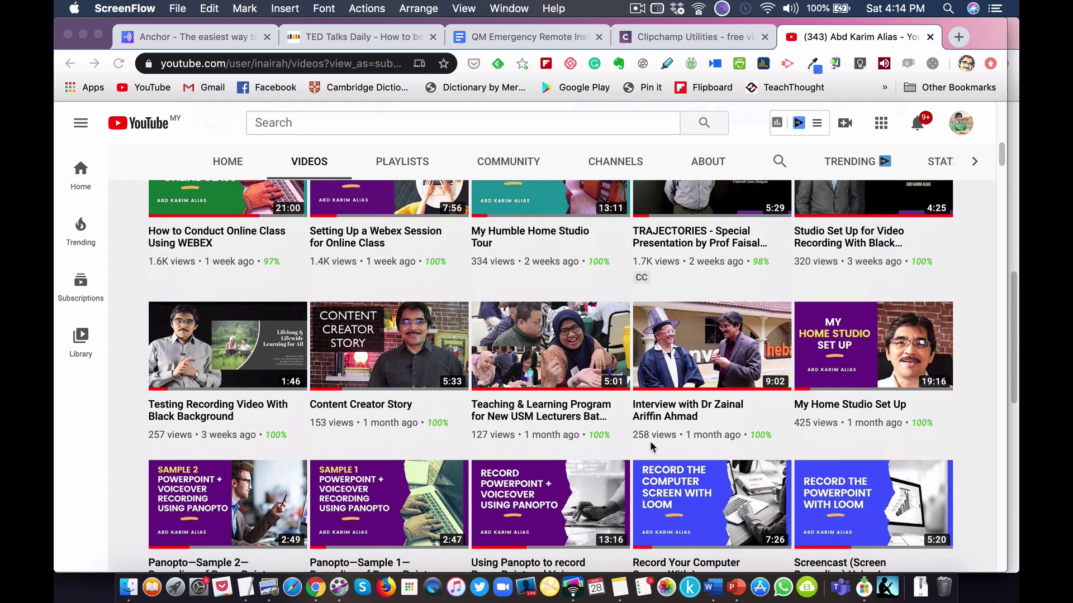
pyautogui.scroll(-1, 642, 443)
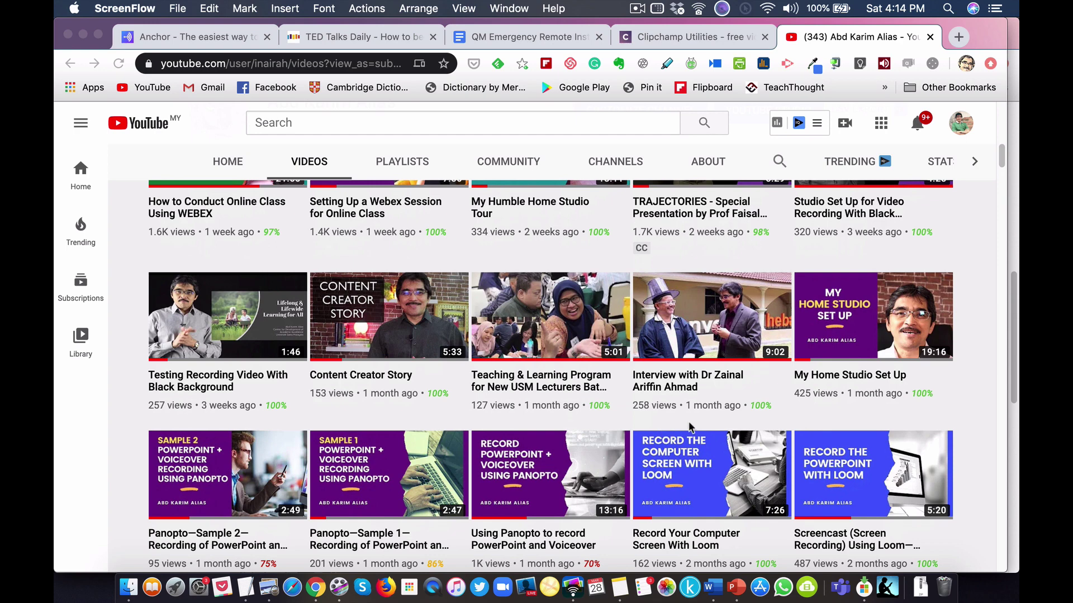
pyautogui.scroll(-1, 695, 416)
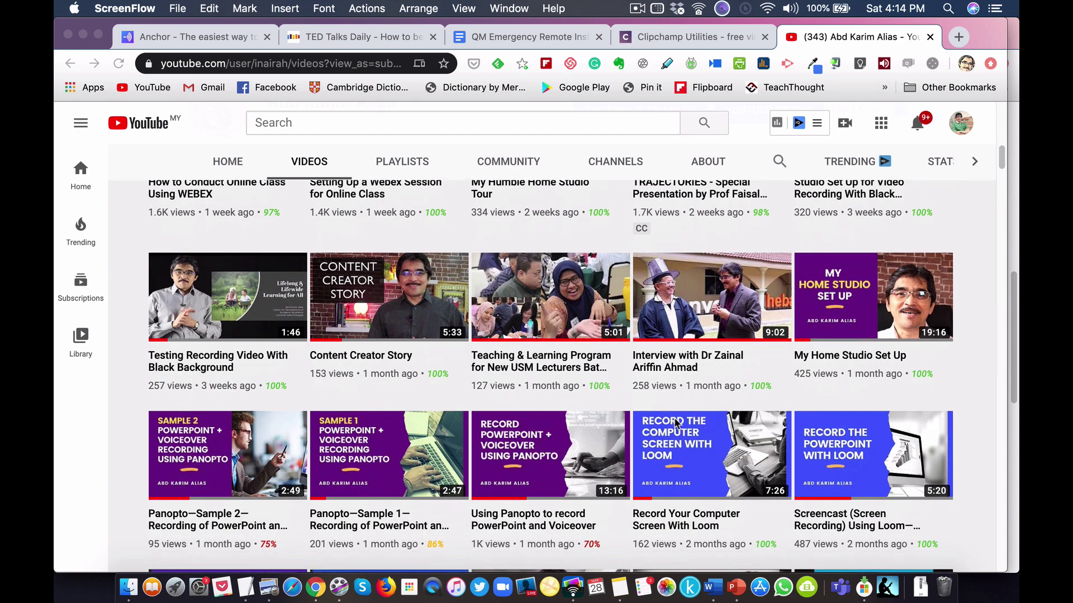
pyautogui.scroll(-2, 676, 421)
pyautogui.scroll(-7, 676, 422)
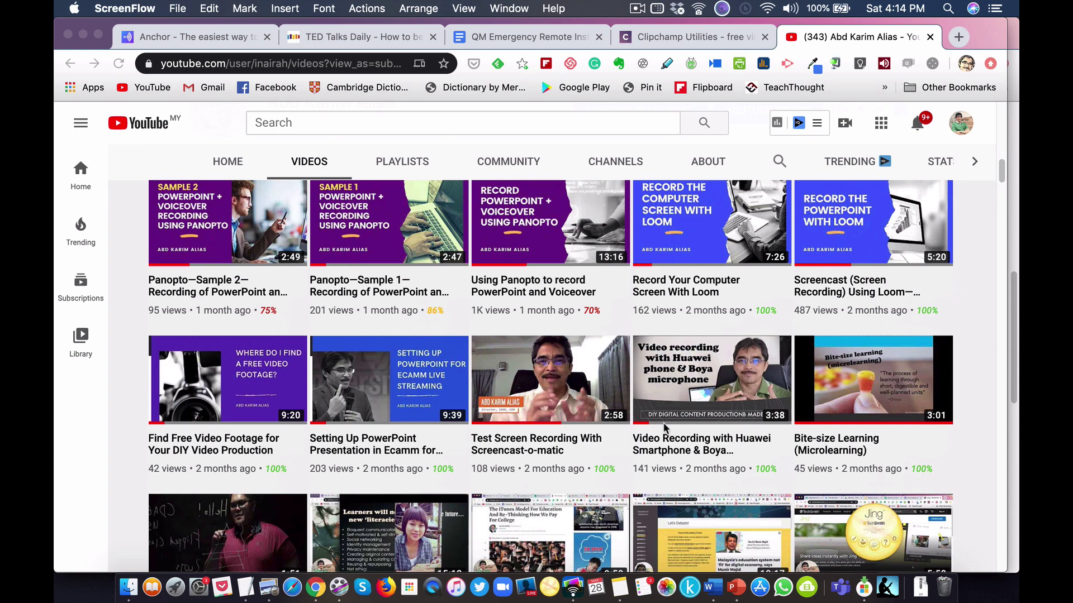
pyautogui.scroll(-1, 646, 434)
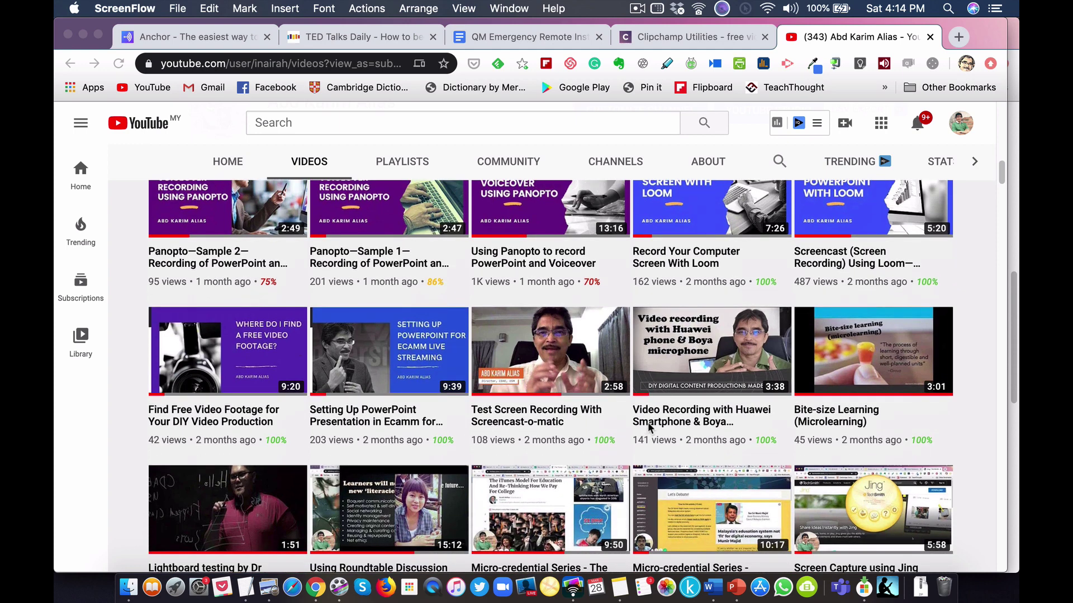
pyautogui.scroll(-6, 641, 426)
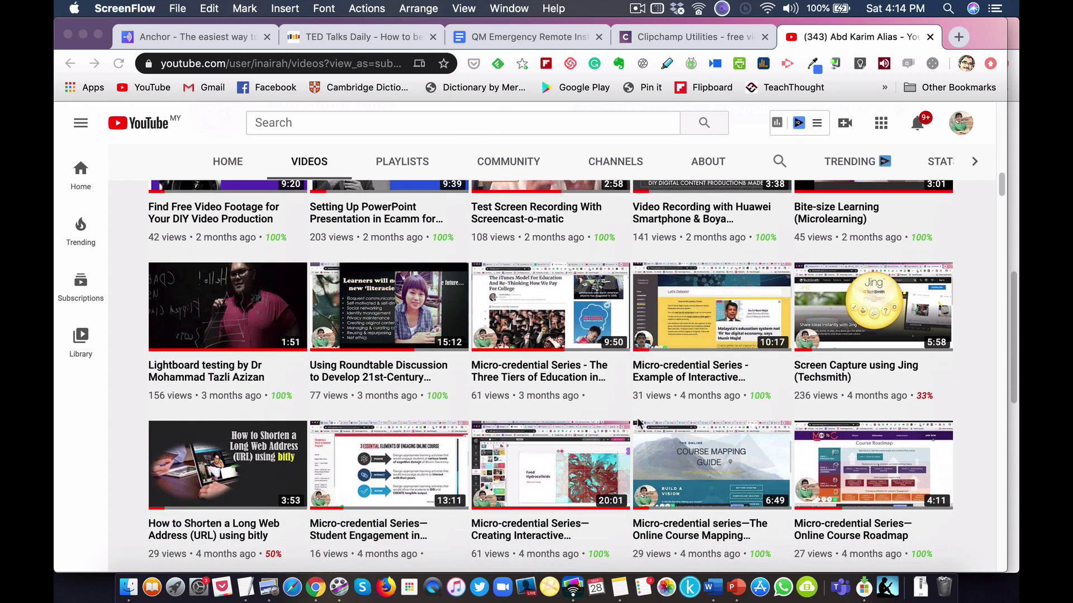
pyautogui.scroll(-3, 638, 424)
pyautogui.scroll(-10, 638, 423)
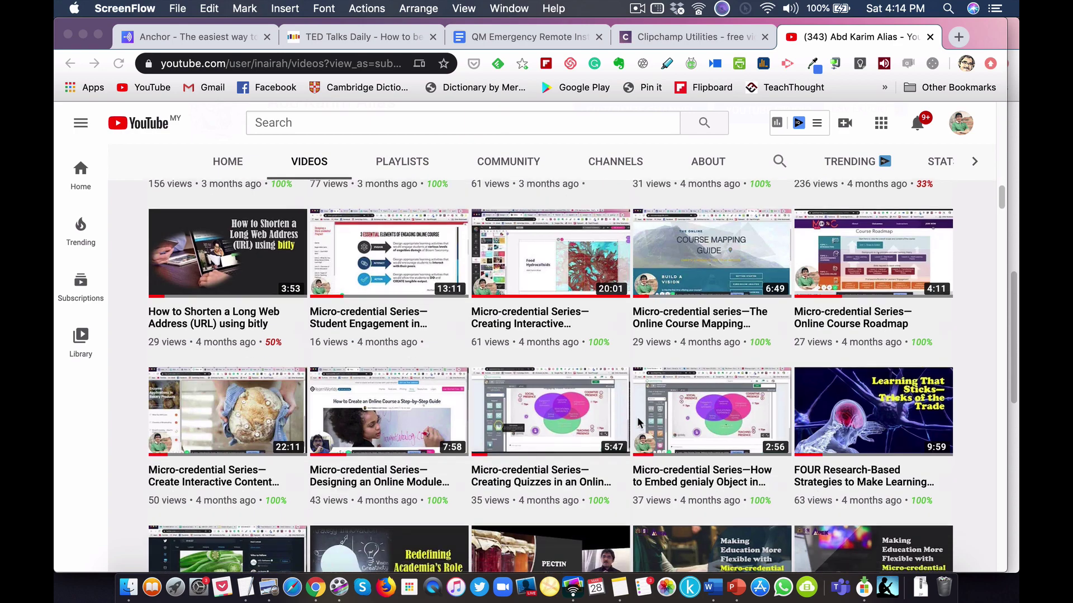
pyautogui.scroll(-20, 640, 422)
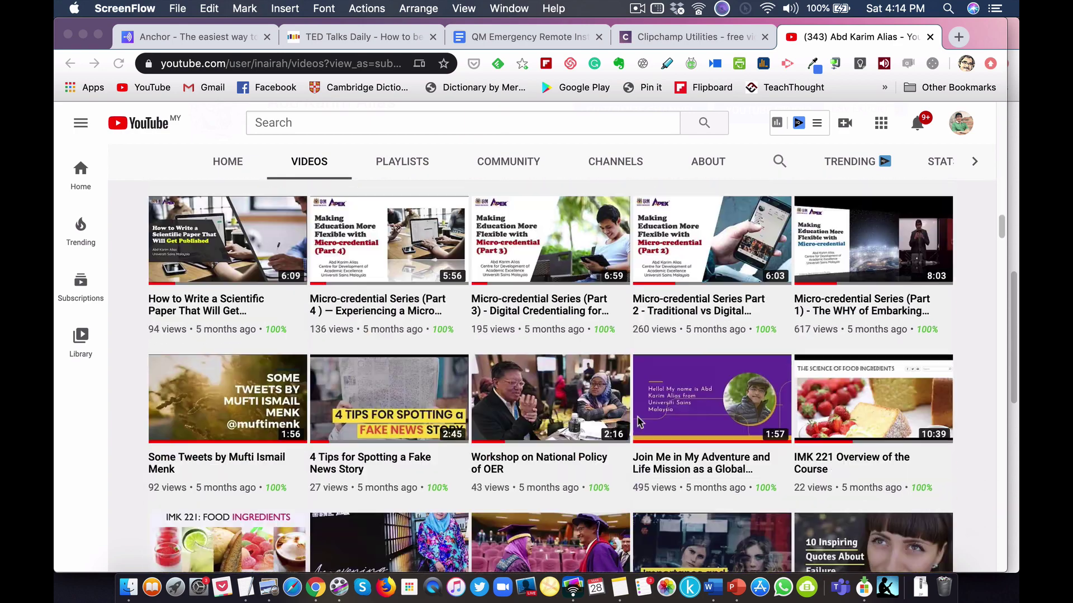
pyautogui.scroll(-20, 638, 423)
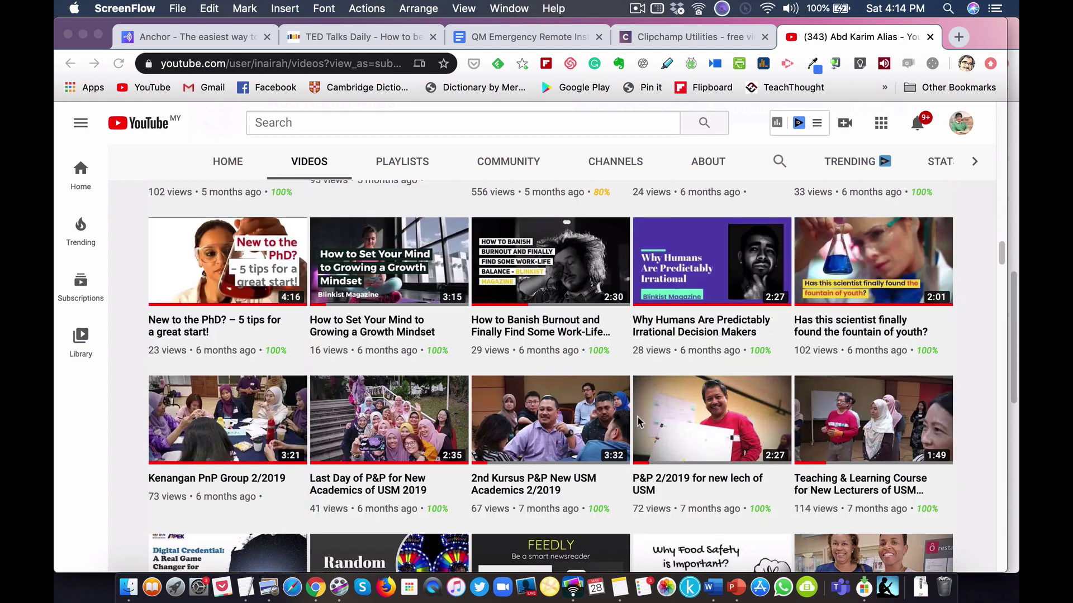
pyautogui.scroll(-1, 638, 423)
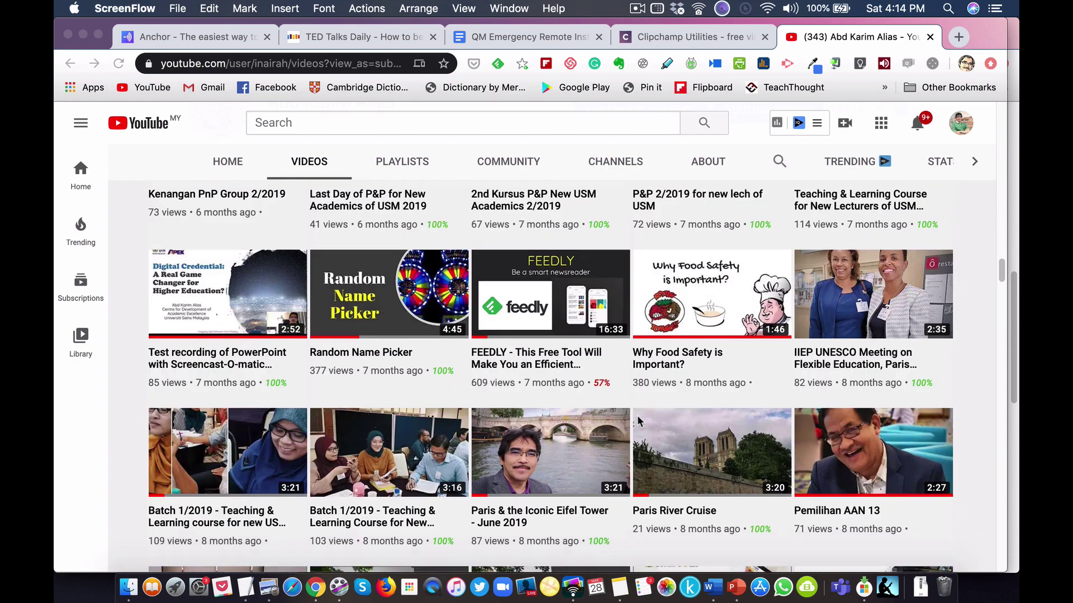
pyautogui.scroll(-20, 638, 422)
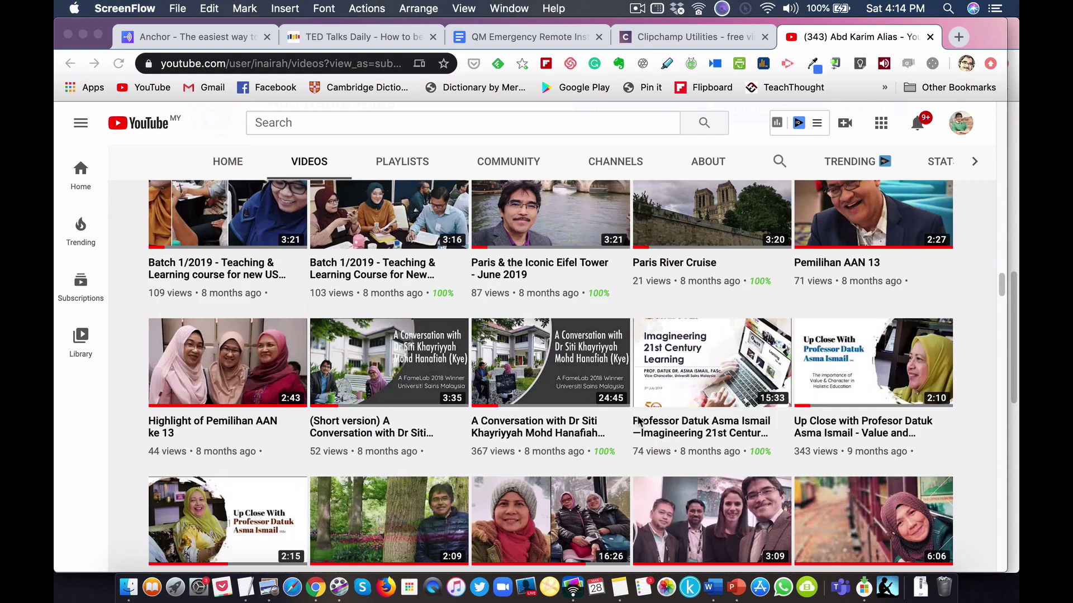
pyautogui.scroll(-19, 638, 423)
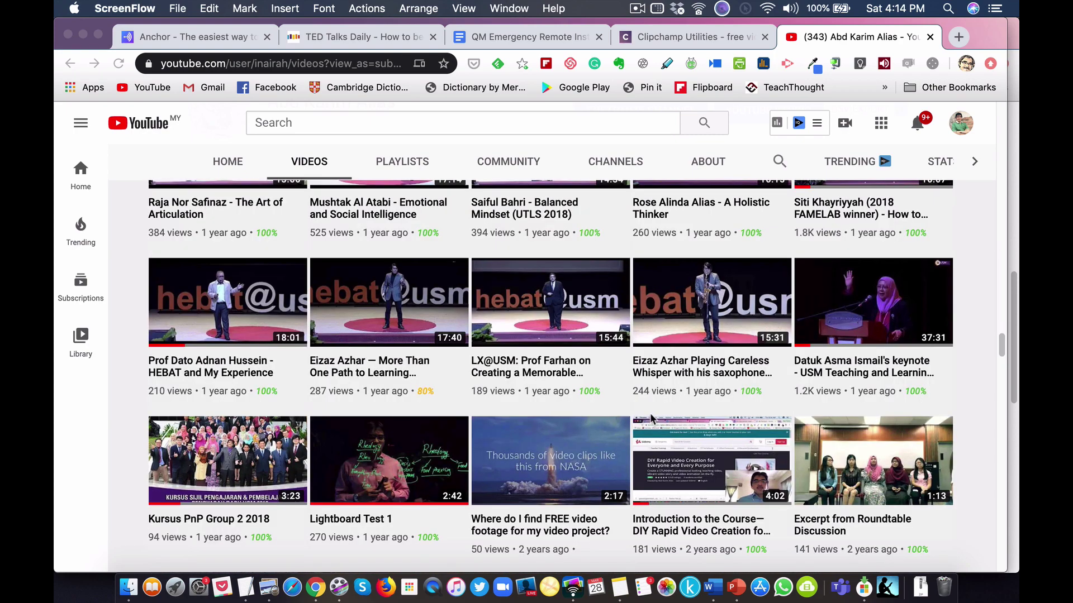
pyautogui.scroll(-2, 665, 417)
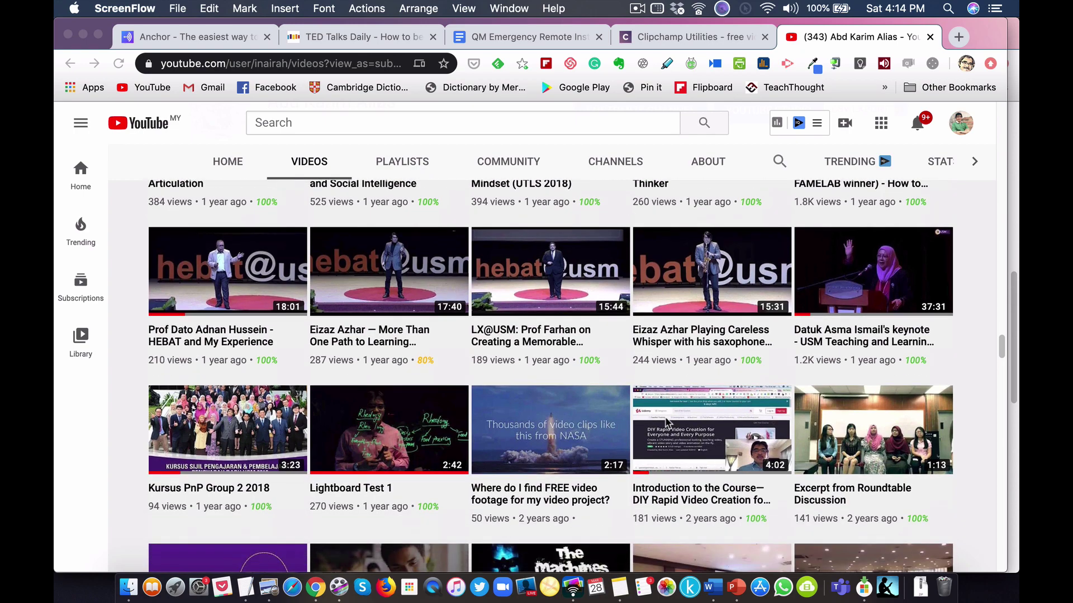
pyautogui.scroll(-20, 675, 420)
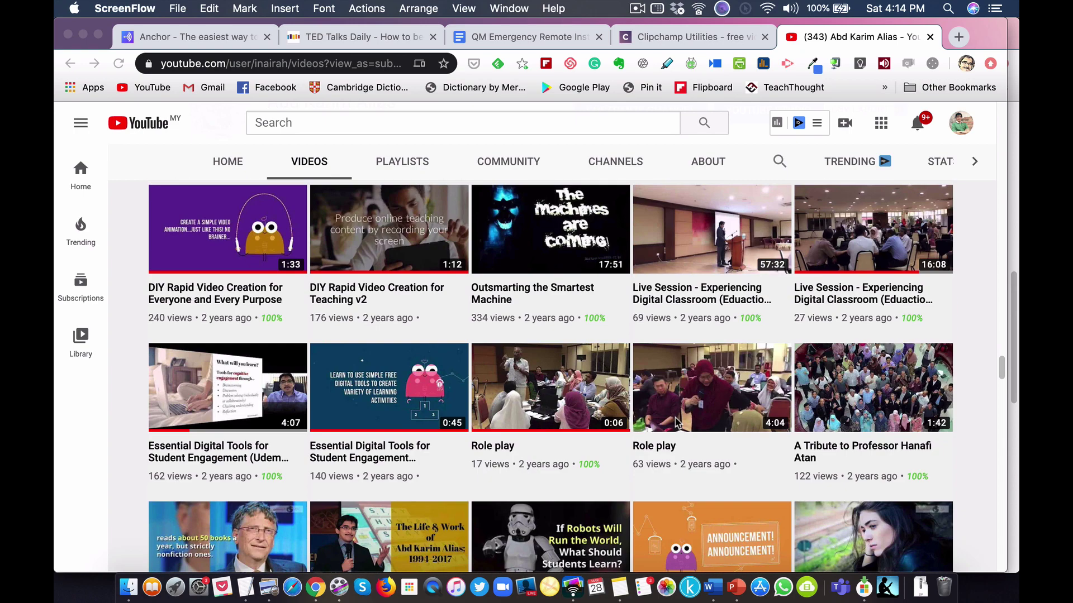
pyautogui.scroll(-3, 675, 421)
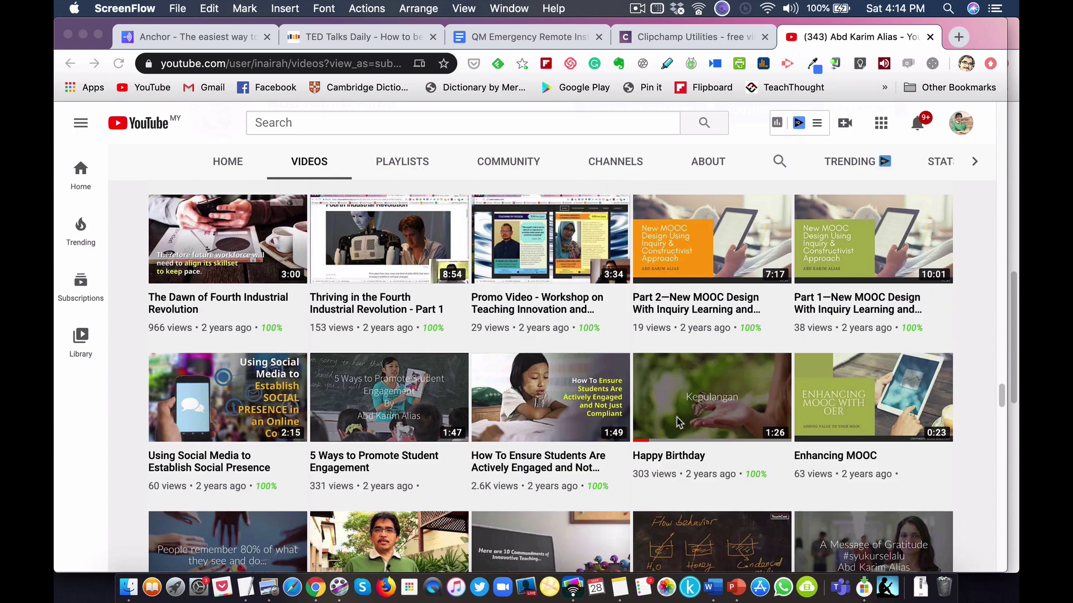
pyautogui.scroll(-1, 672, 419)
pyautogui.scroll(-20, 671, 419)
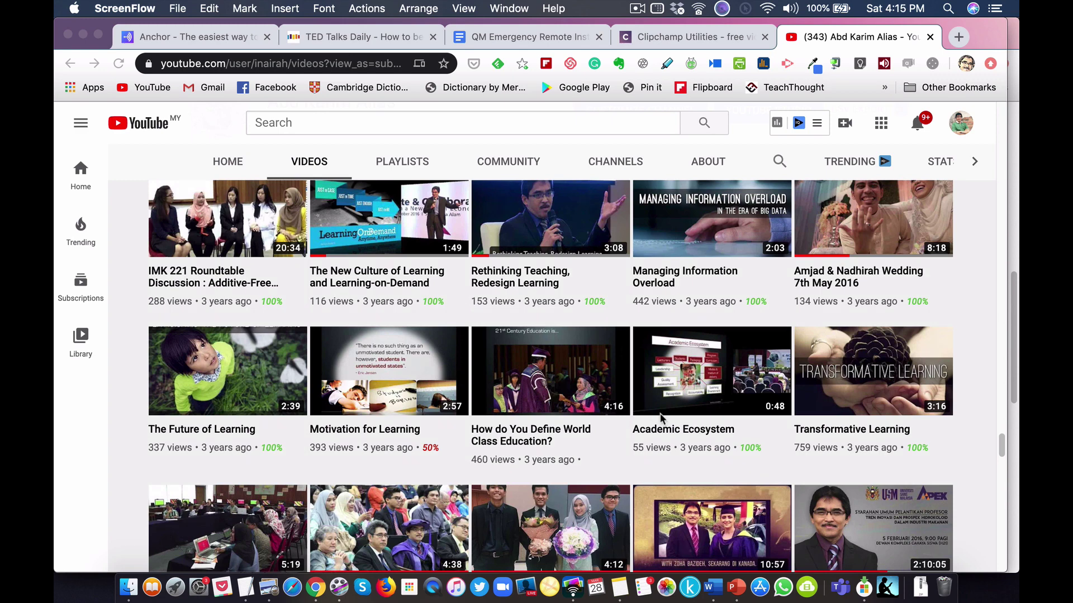
pyautogui.scroll(-10, 678, 439)
pyautogui.scroll(-5, 677, 437)
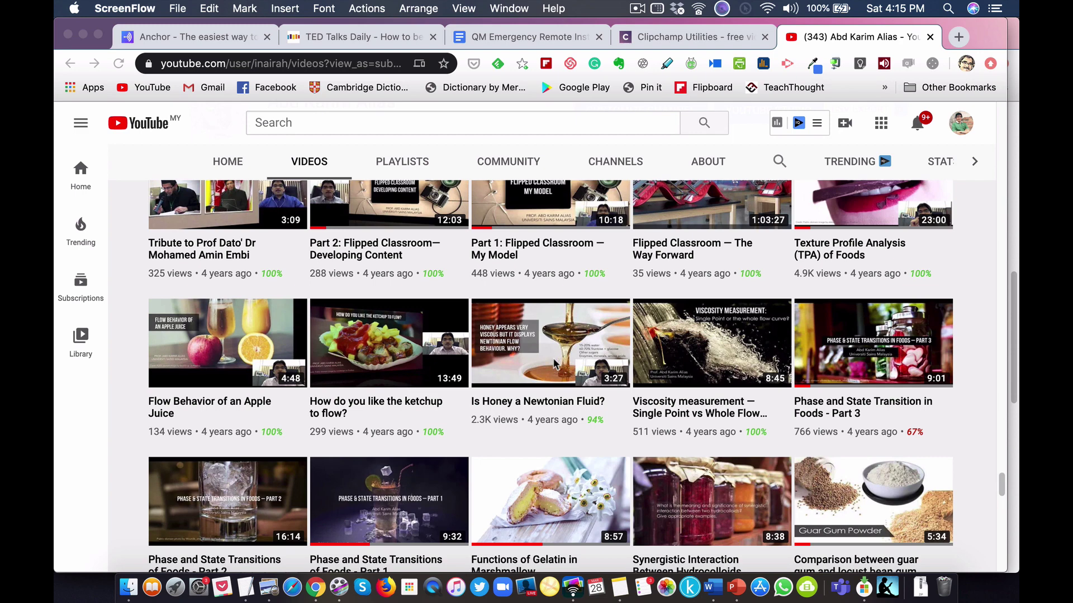
# Switch to Finder and bring the Movies folder window fully into view to check the size of the Is Honey a Newtonian Fluid video file
pyautogui.click(128, 586)
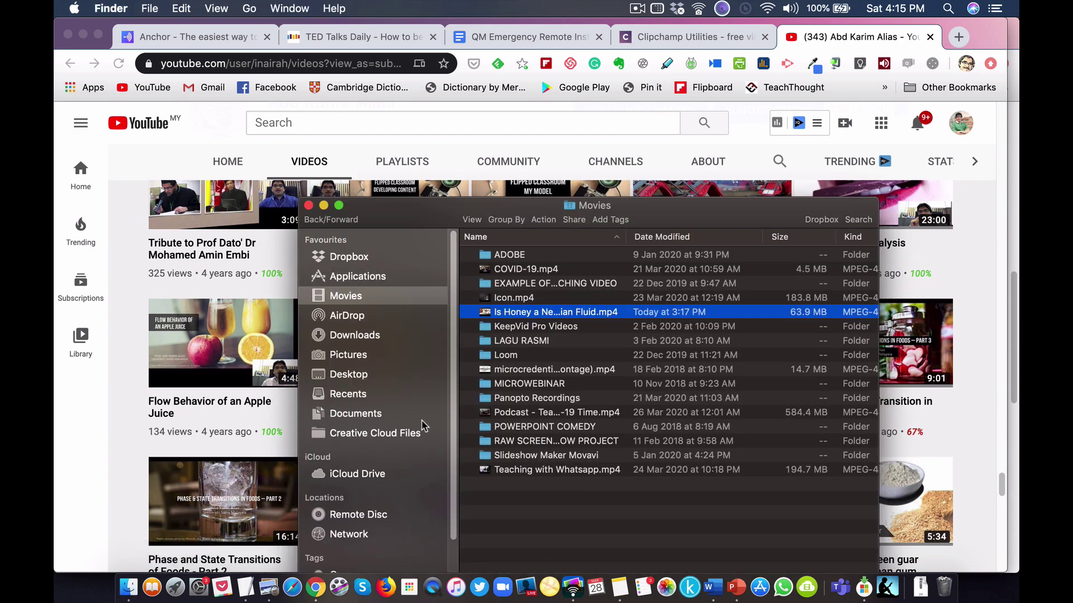
pyautogui.moveTo(455, 213); pyautogui.dragTo(381, 181)
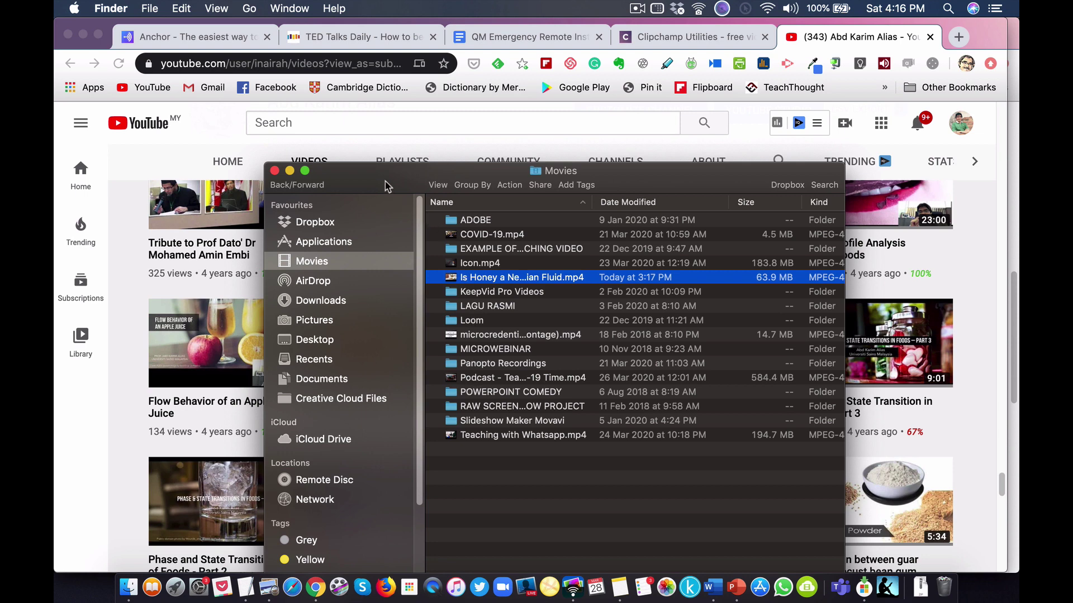
pyautogui.moveTo(384, 184); pyautogui.dragTo(333, 119)
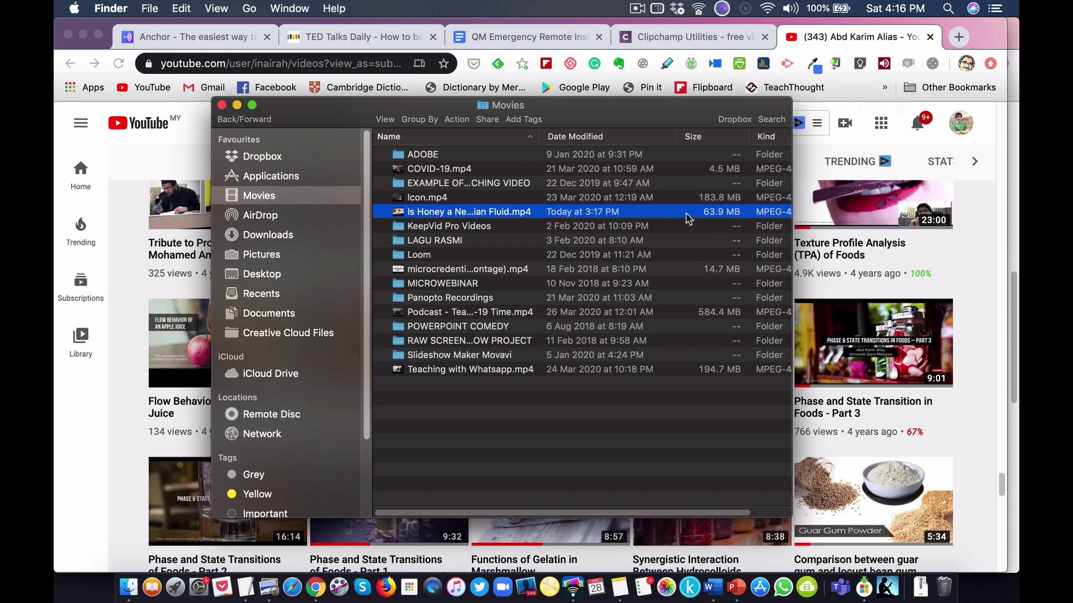
# Switch to the Clipchamp Utilities page at util.clipchamp.com and log in with Google, using the second listed account
pyautogui.click(648, 47)
pyautogui.click(656, 35)
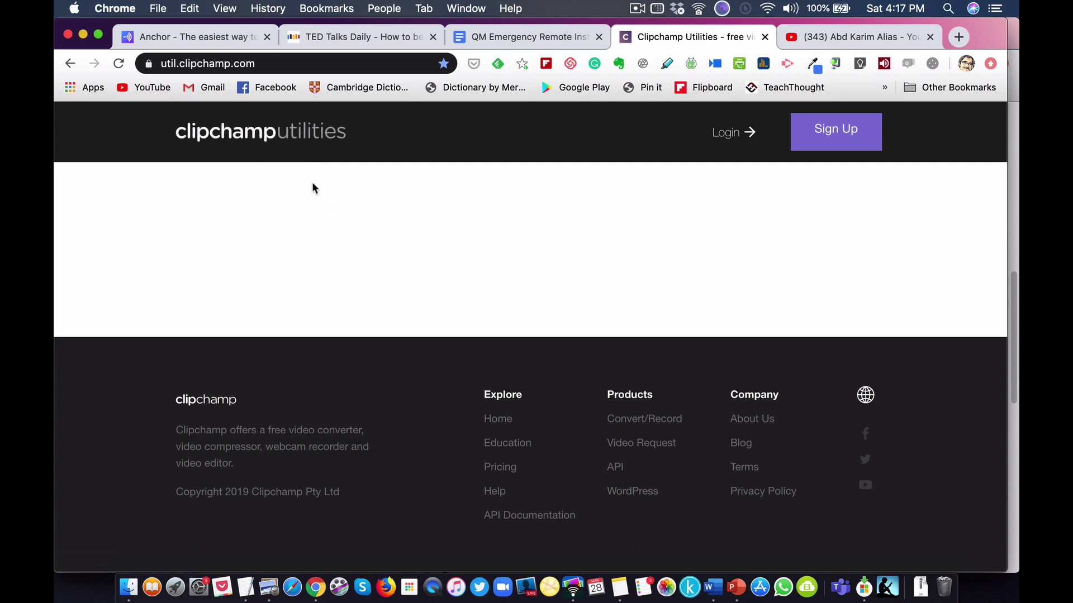
pyautogui.click(165, 63)
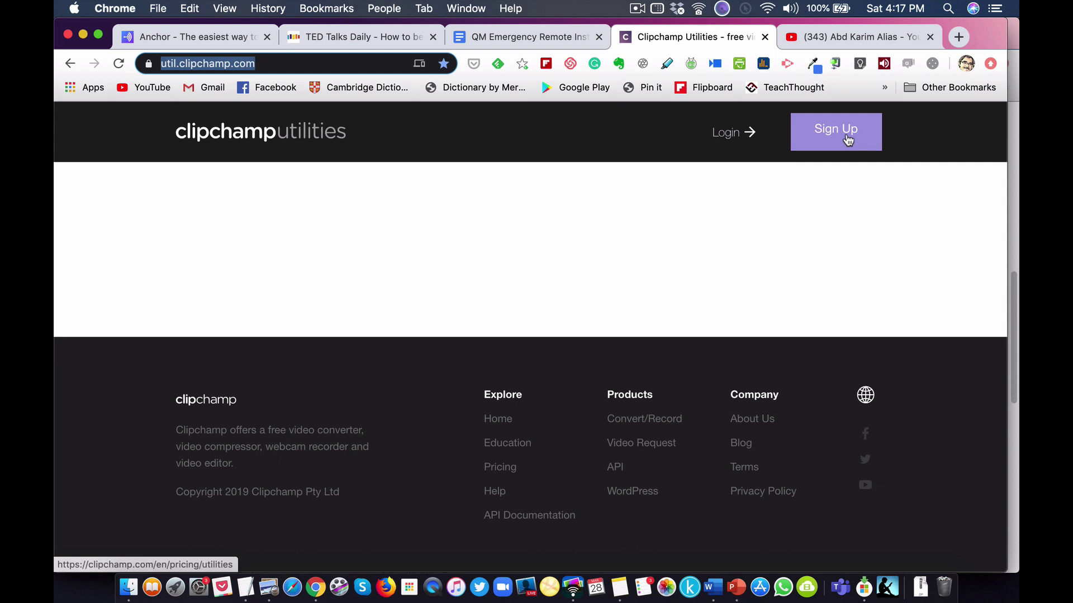
pyautogui.click(726, 141)
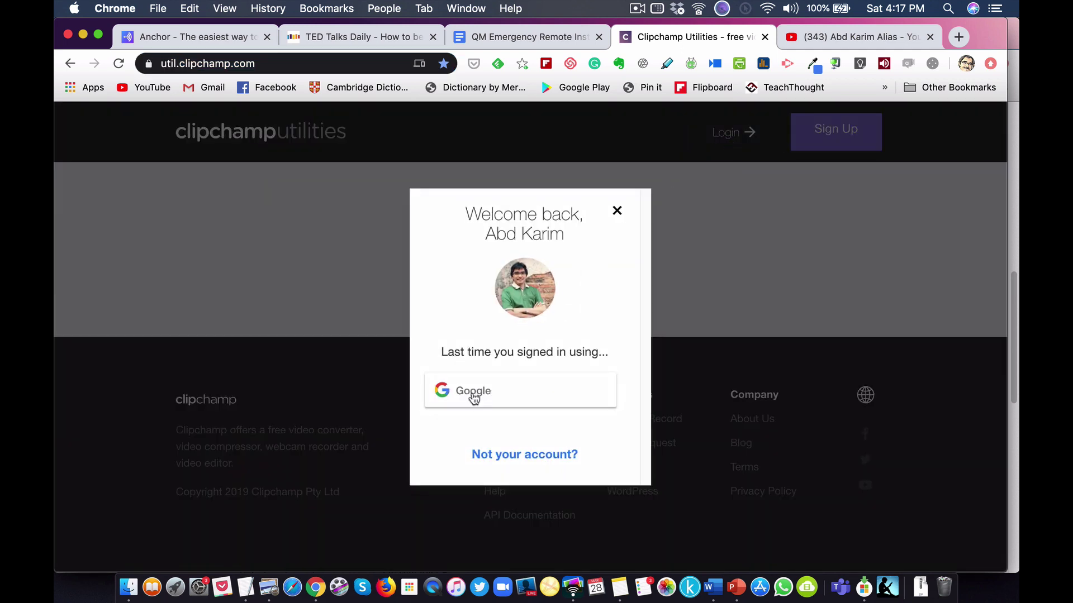
pyautogui.click(472, 397)
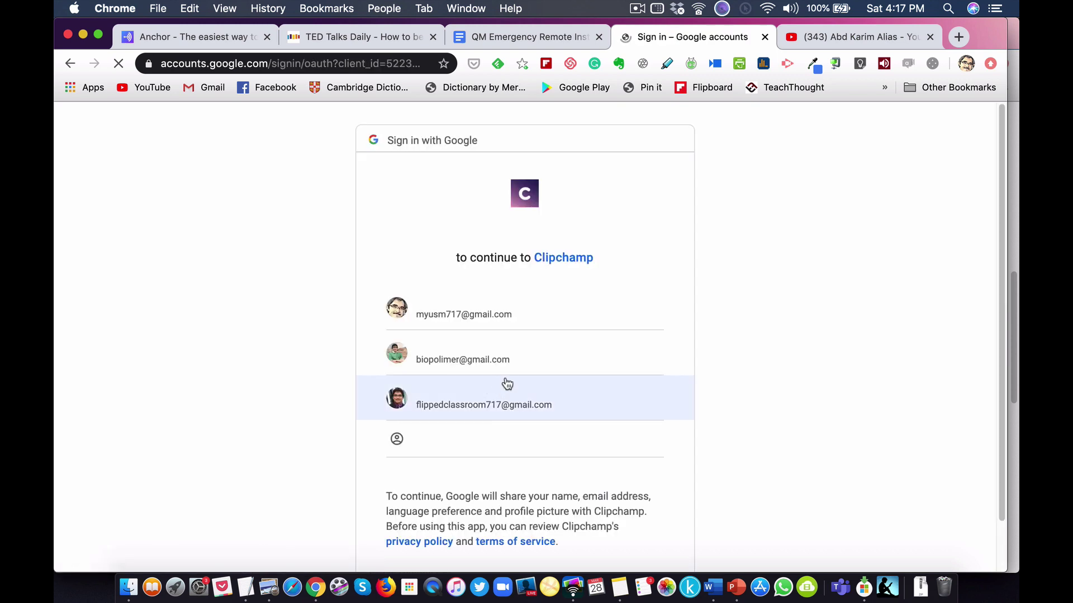
pyautogui.click(452, 360)
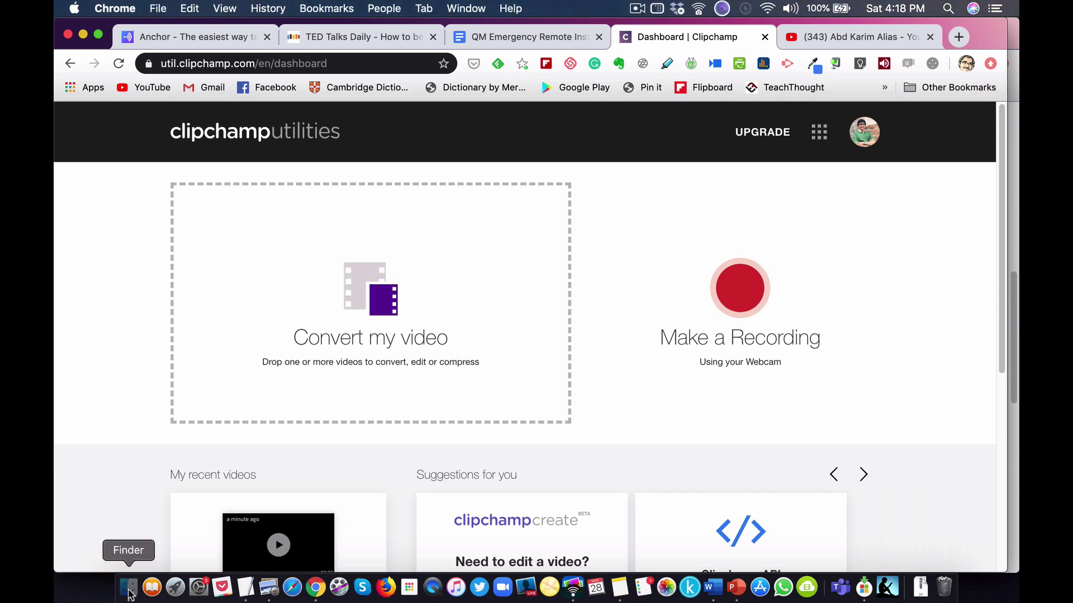
# Add the Is Honey a Newtonian Fluid video from Finder's Movies folder to Clipchamp's "Convert my video" area
pyautogui.click(128, 588)
pyautogui.moveTo(287, 125); pyautogui.dragTo(645, 179)
pyautogui.moveTo(719, 260); pyautogui.dragTo(391, 286)
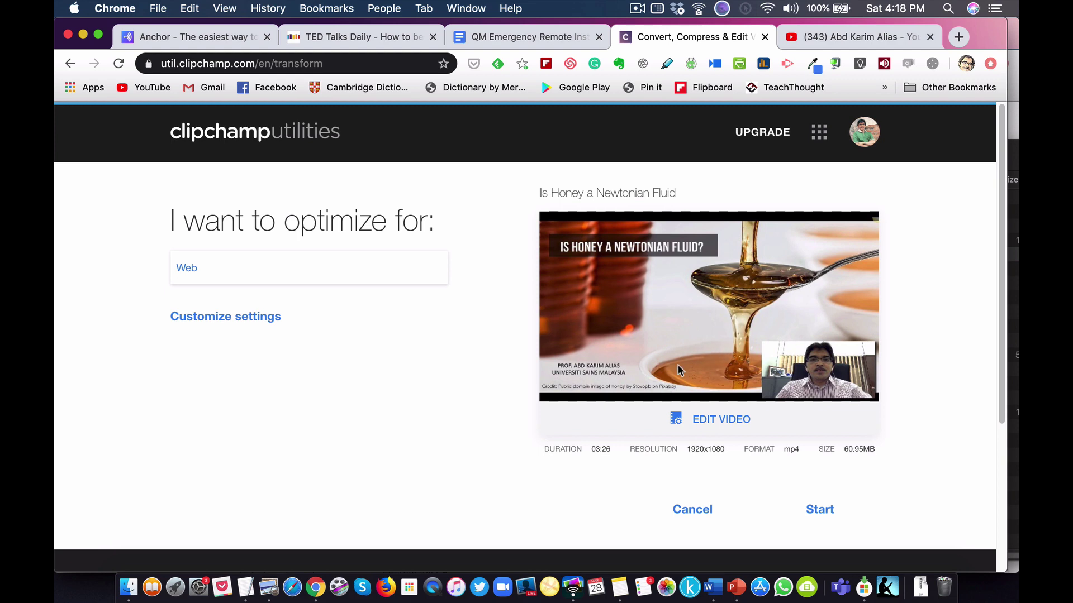
# Open the video's editing options and view the trim timeline
pyautogui.click(677, 420)
pyautogui.scroll(-1, 676, 440)
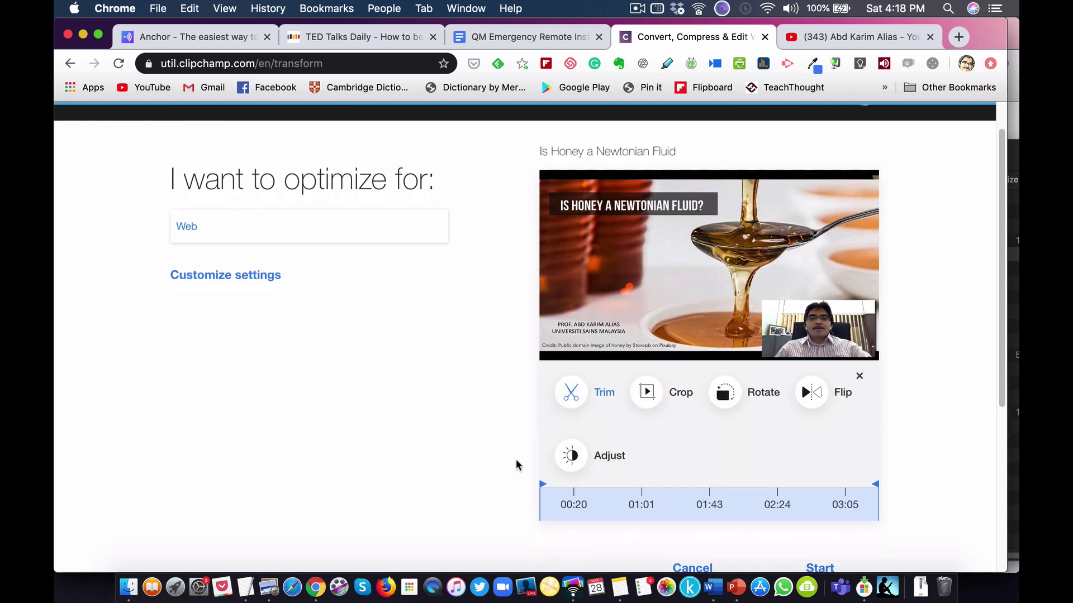
pyautogui.scroll(-1, 514, 464)
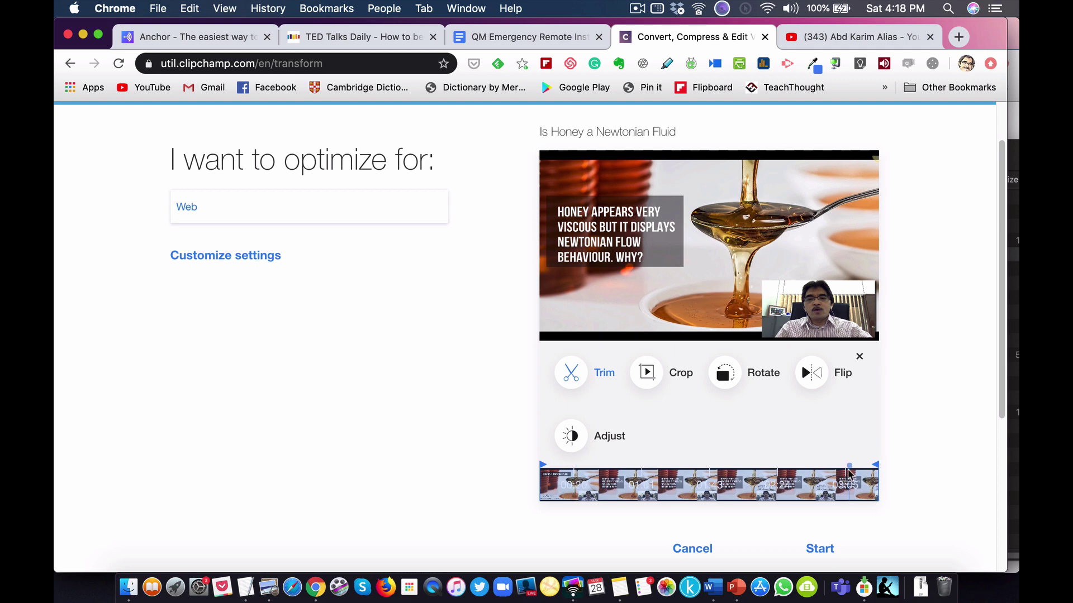
# Preview several timeline frames, try trimming the start and end of the video, and remove the trim
pyautogui.click(786, 498)
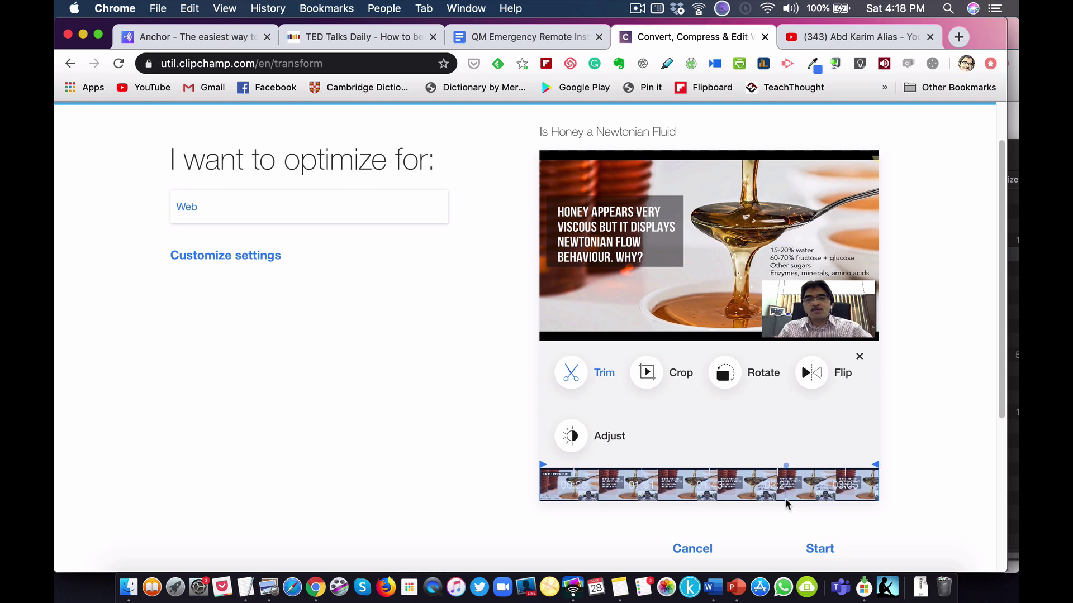
pyautogui.click(825, 495)
pyautogui.moveTo(593, 492)
pyautogui.mouseDown()
pyautogui.moveTo(563, 484)
pyautogui.moveTo(581, 486)
pyautogui.mouseUp()
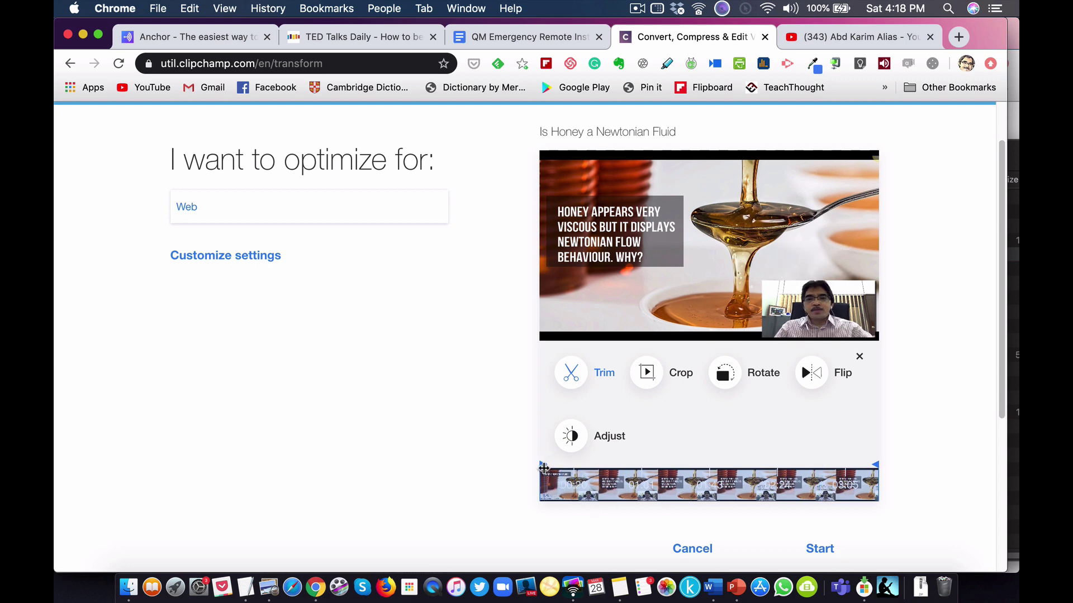
pyautogui.moveTo(544, 469); pyautogui.dragTo(611, 469)
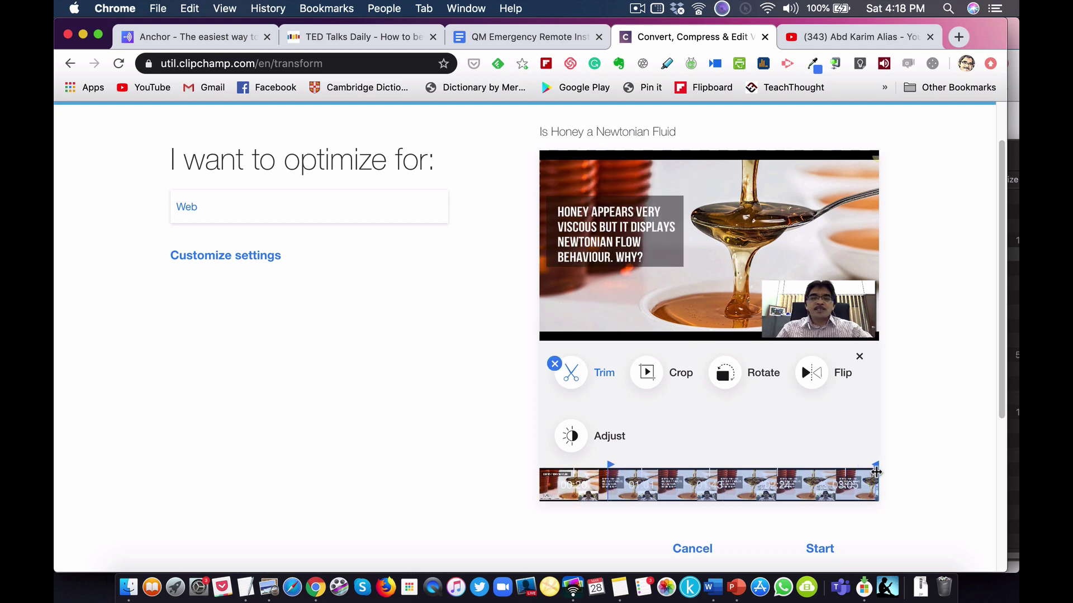
pyautogui.moveTo(876, 473); pyautogui.dragTo(803, 470)
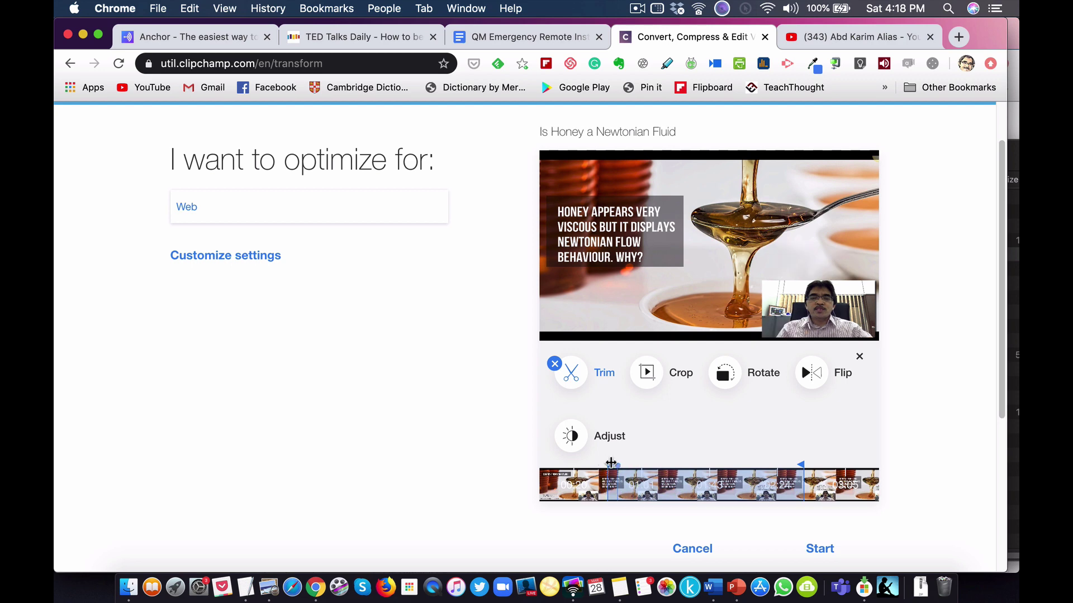
pyautogui.click(552, 364)
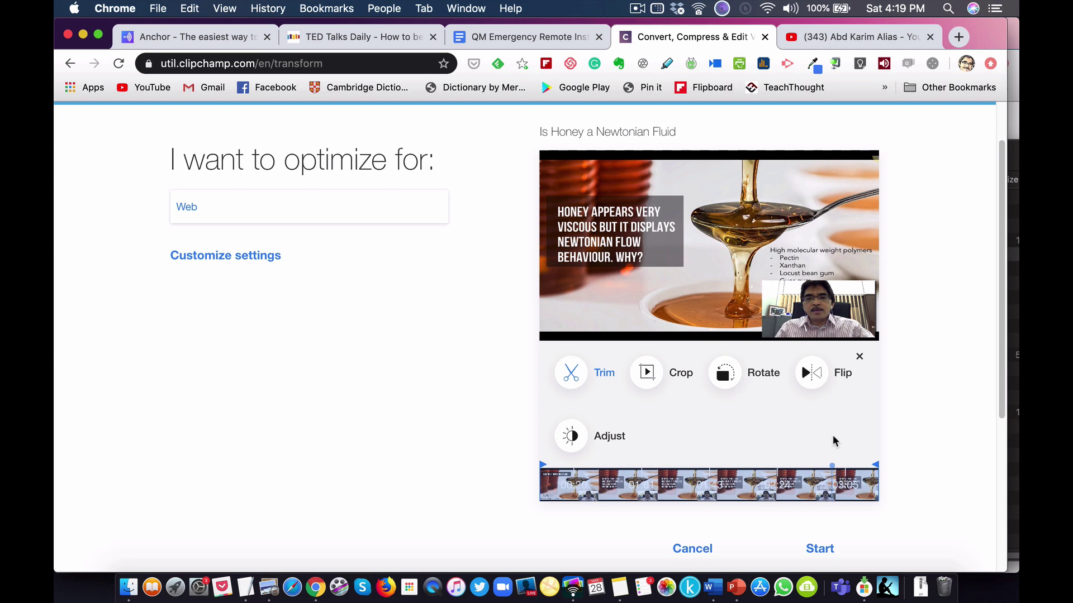
# Change the video's optimization target to Mobile (small, easy to share)
pyautogui.scroll(2, 454, 406)
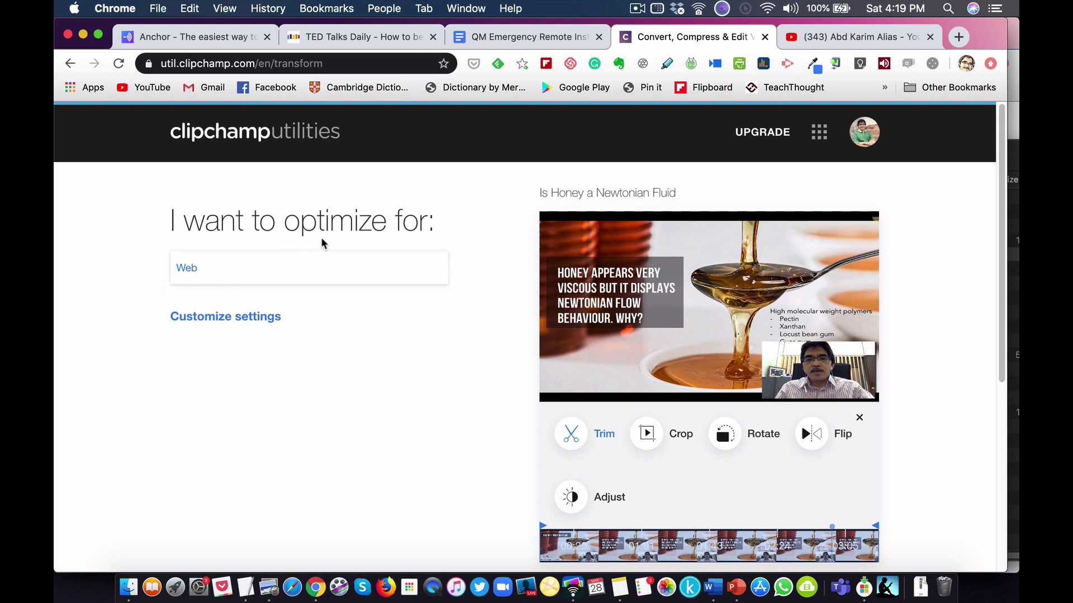
pyautogui.click(268, 273)
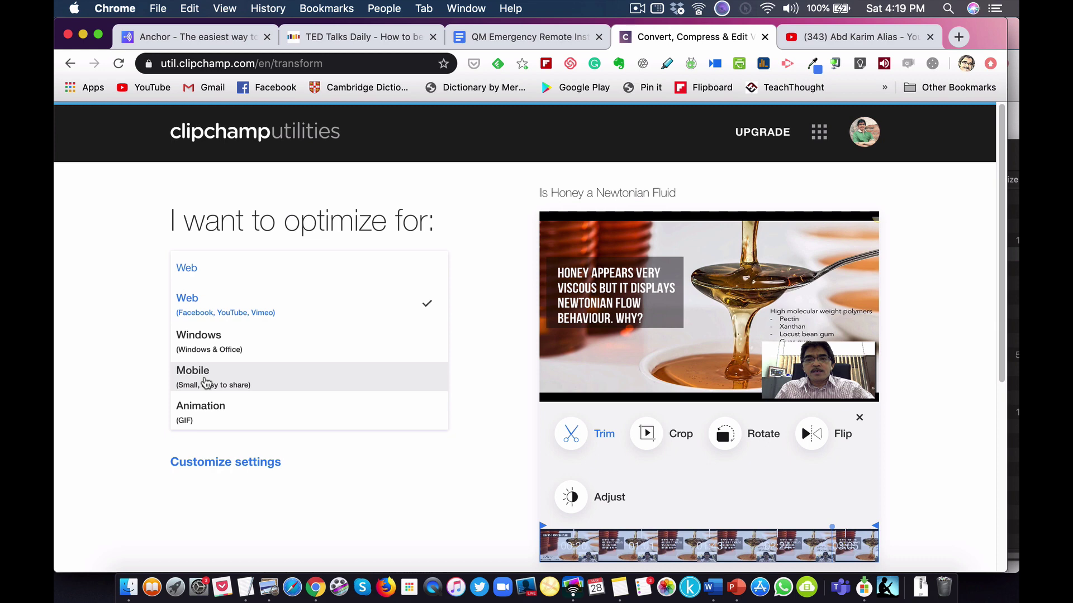
pyautogui.click(206, 382)
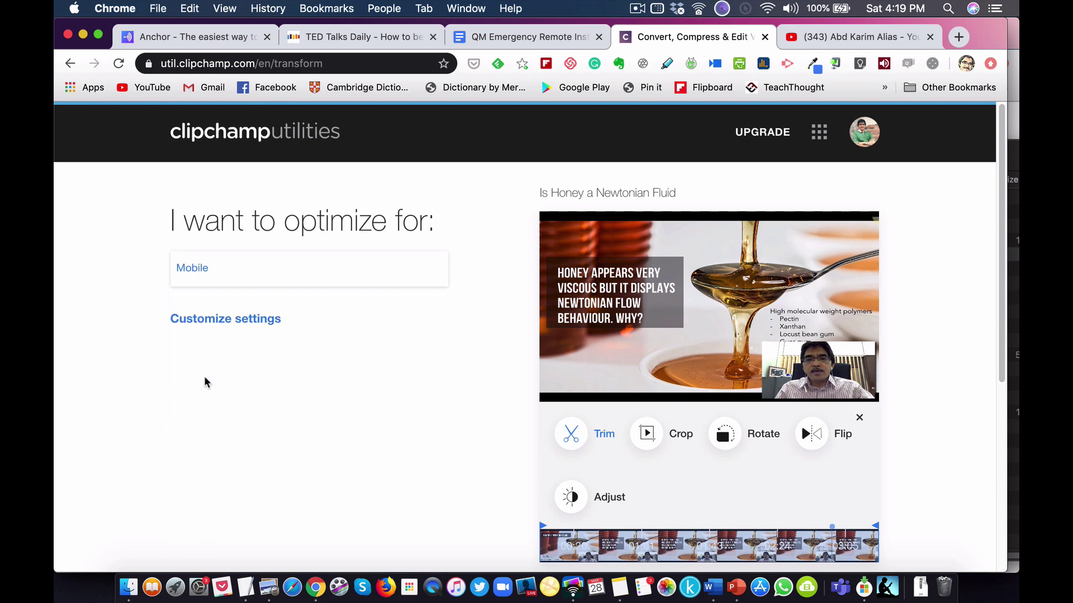
# Show the customizable output settings and choose 480p as the resolution
pyautogui.click(231, 324)
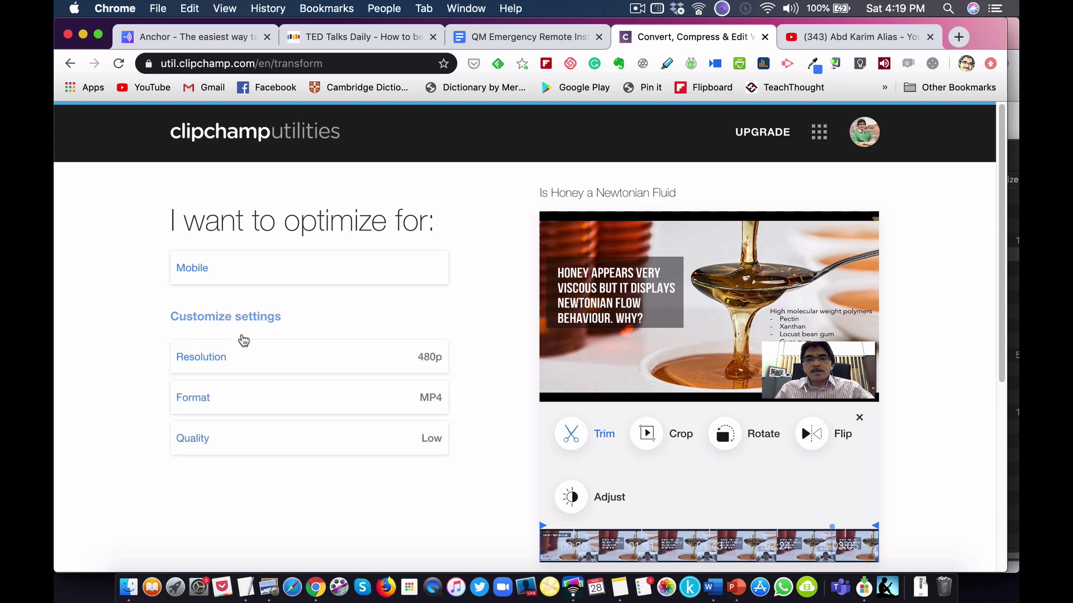
pyautogui.click(228, 360)
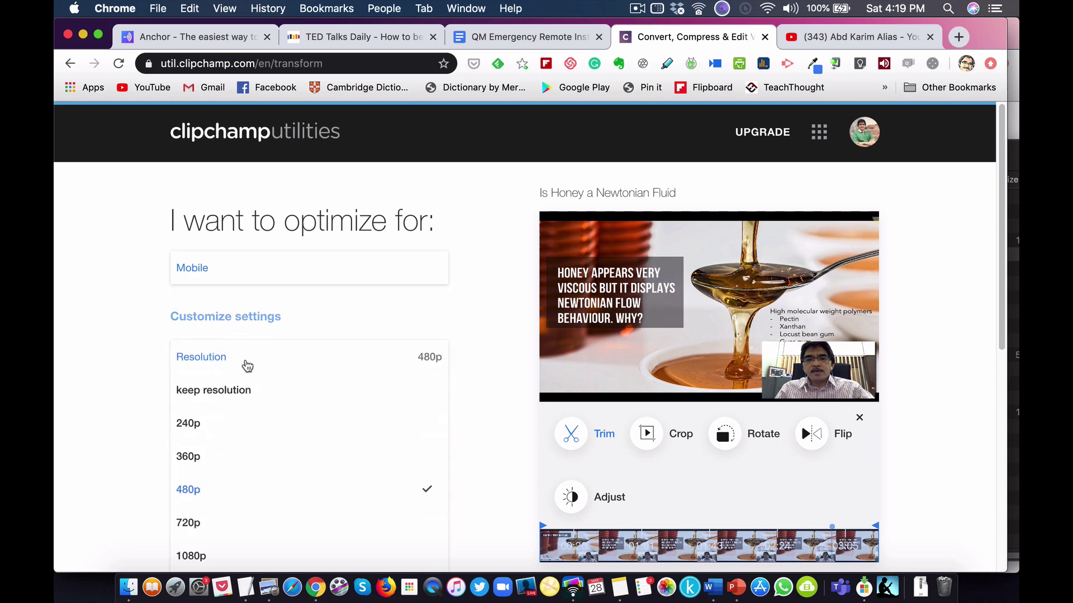
pyautogui.scroll(-2, 335, 419)
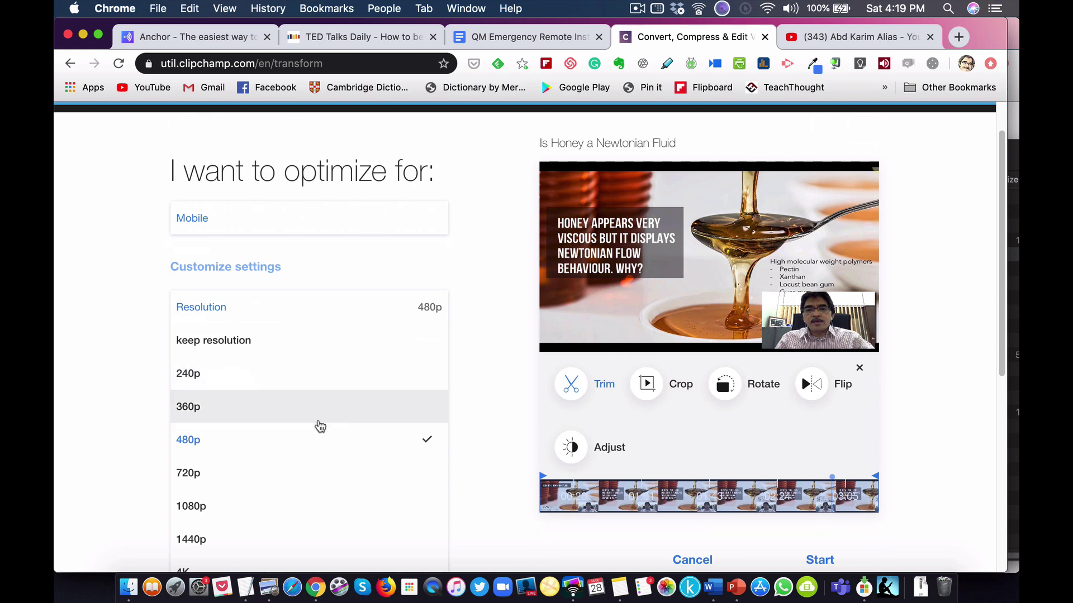
pyautogui.click(200, 451)
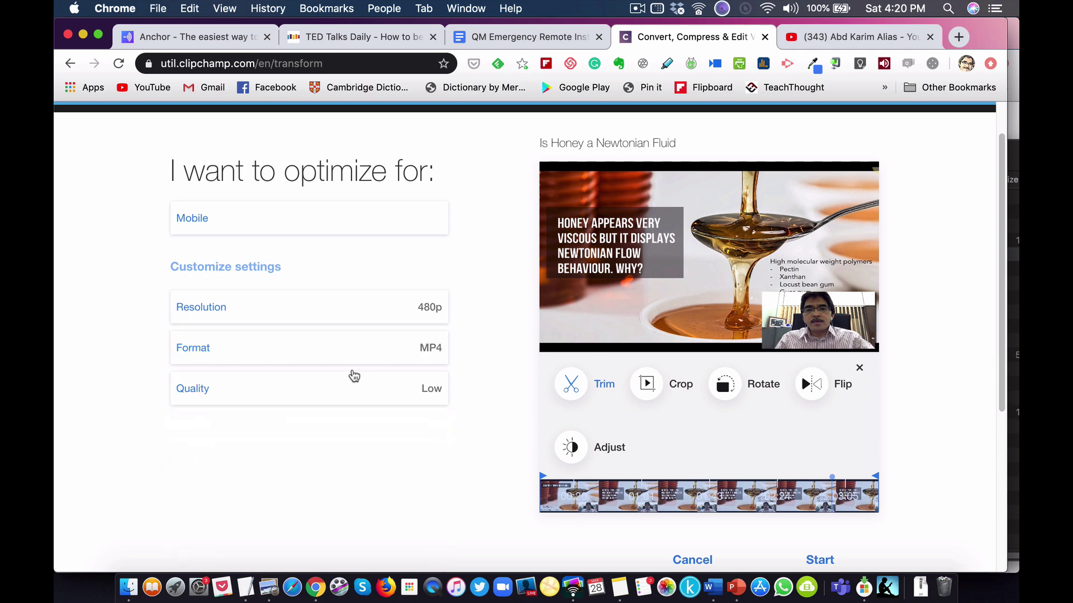
# Choose MP4 as the output format and Low as the quality
pyautogui.click(422, 356)
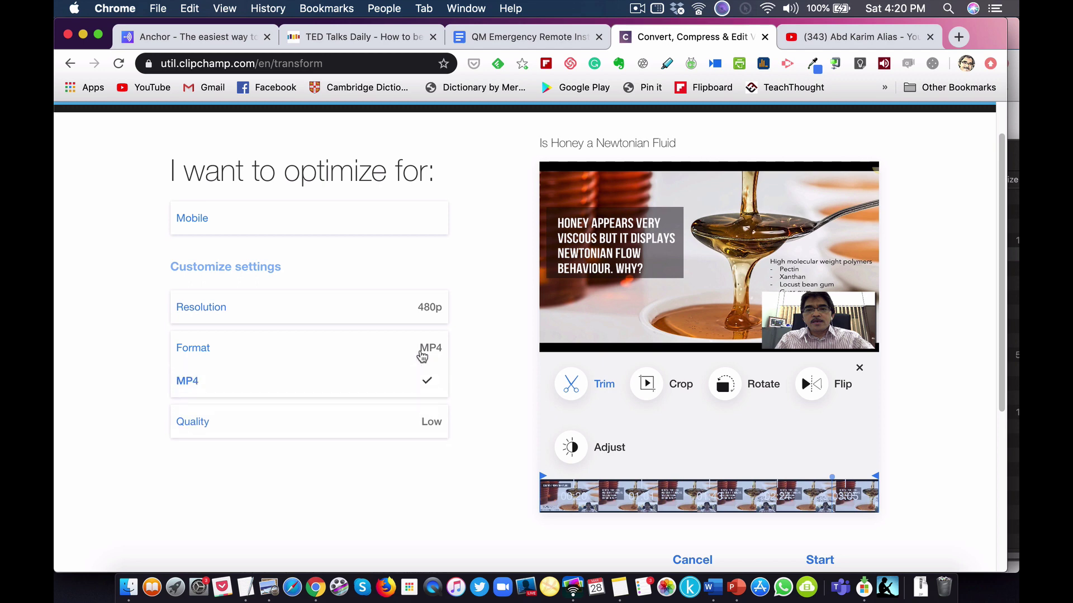
pyautogui.click(239, 385)
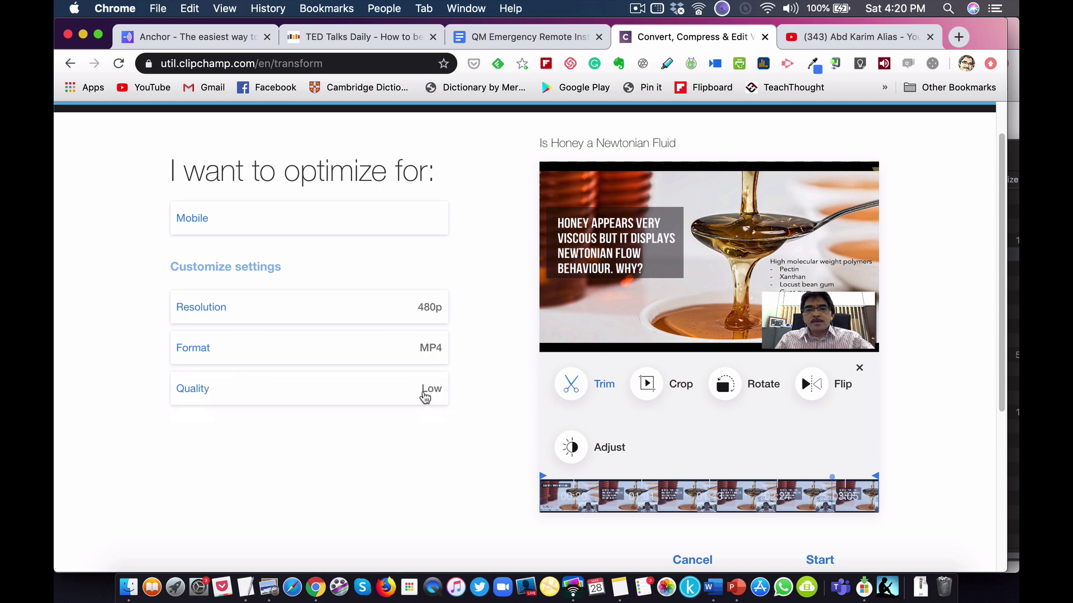
pyautogui.click(357, 387)
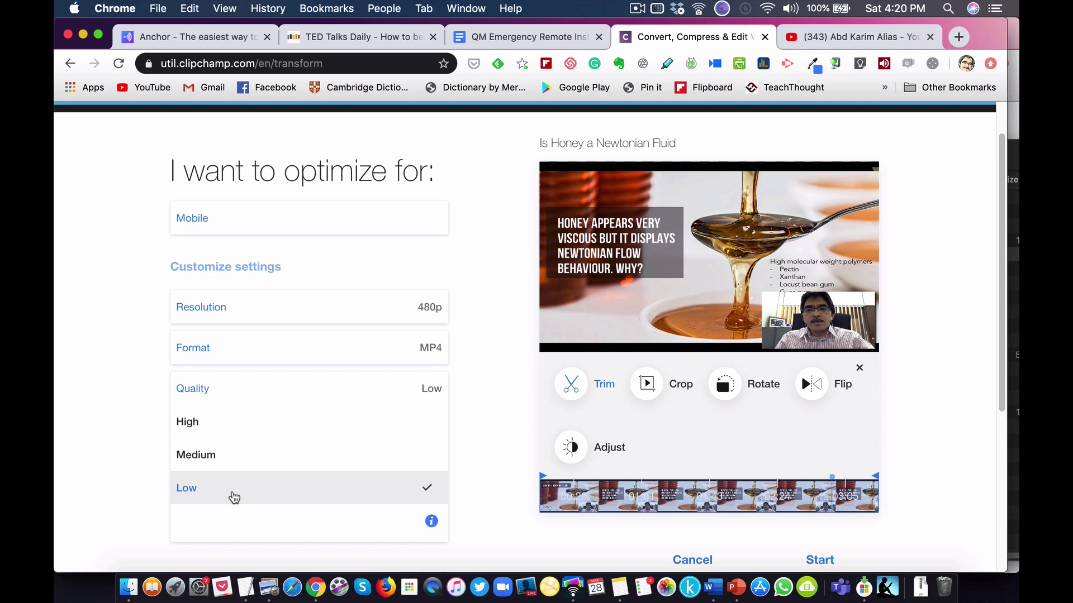
pyautogui.click(234, 498)
# View the crop options for the video, and start the compression with the full frame kept
pyautogui.scroll(-1, 402, 477)
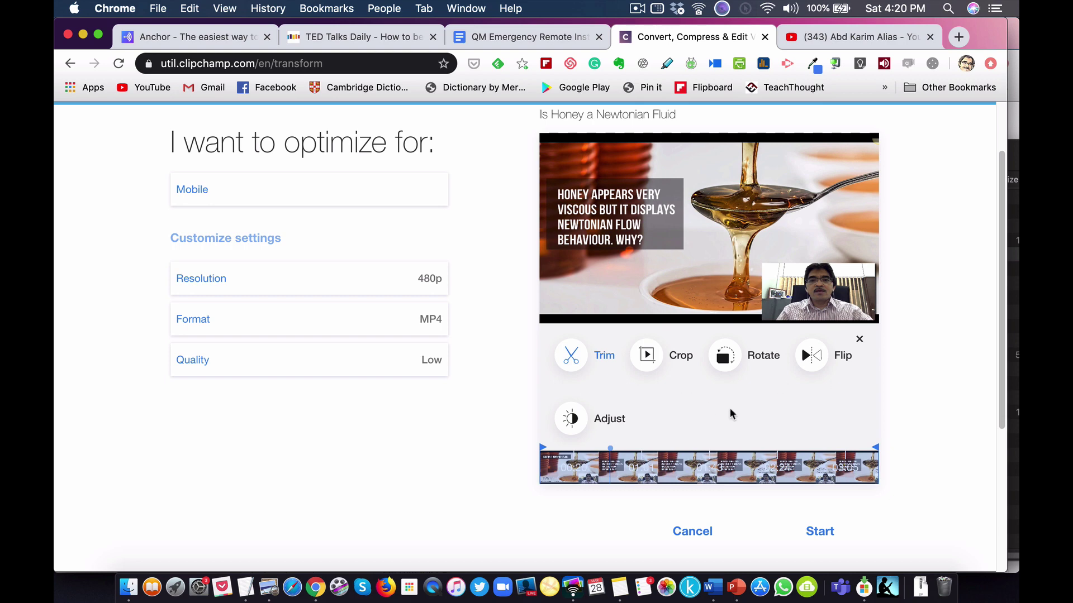
pyautogui.click(647, 354)
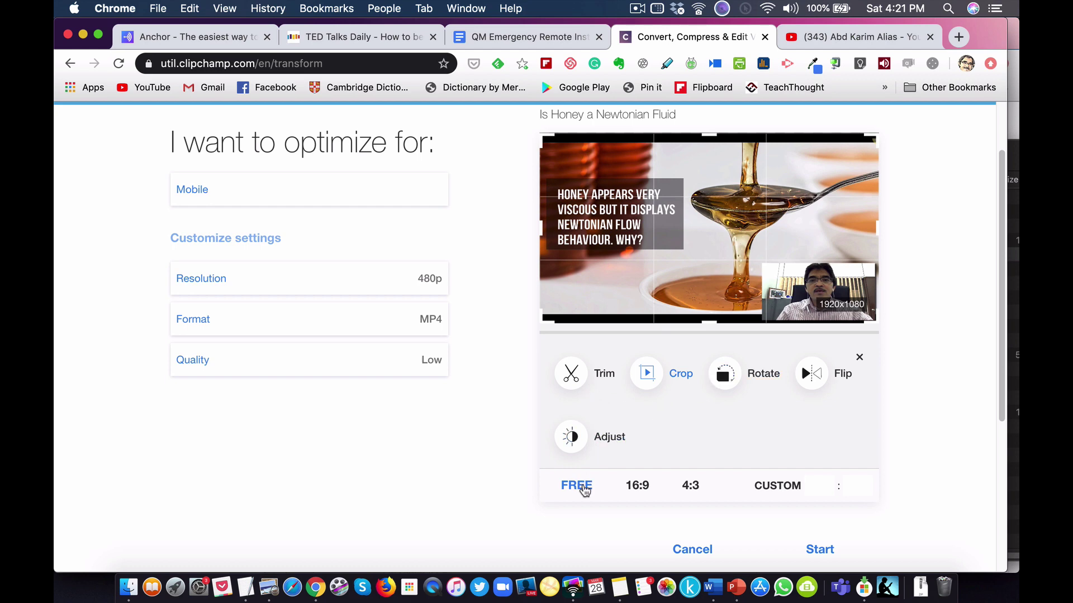
pyautogui.scroll(-2, 659, 488)
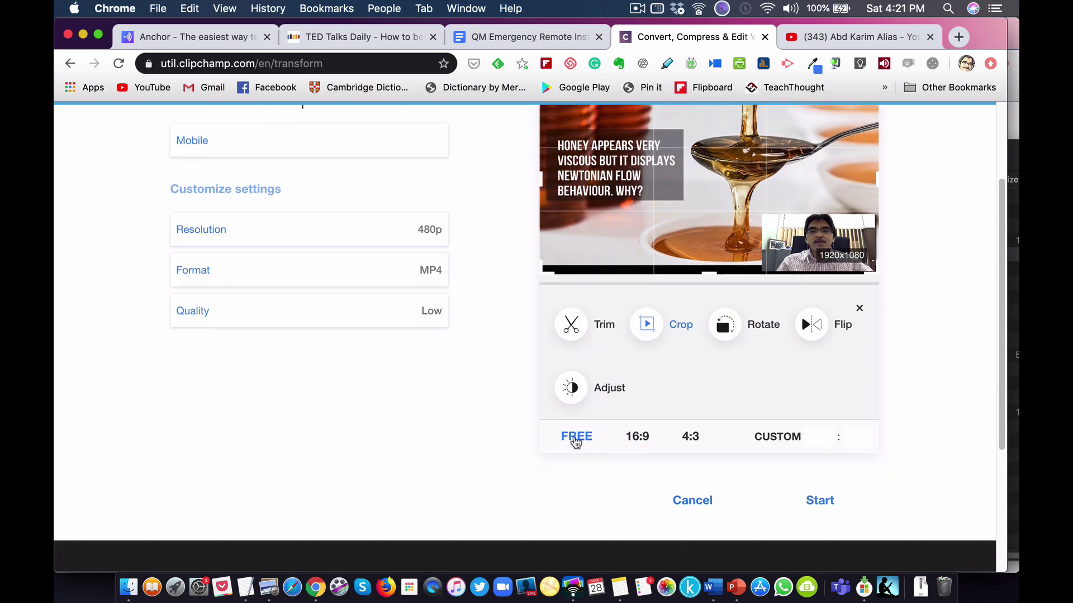
pyautogui.click(821, 501)
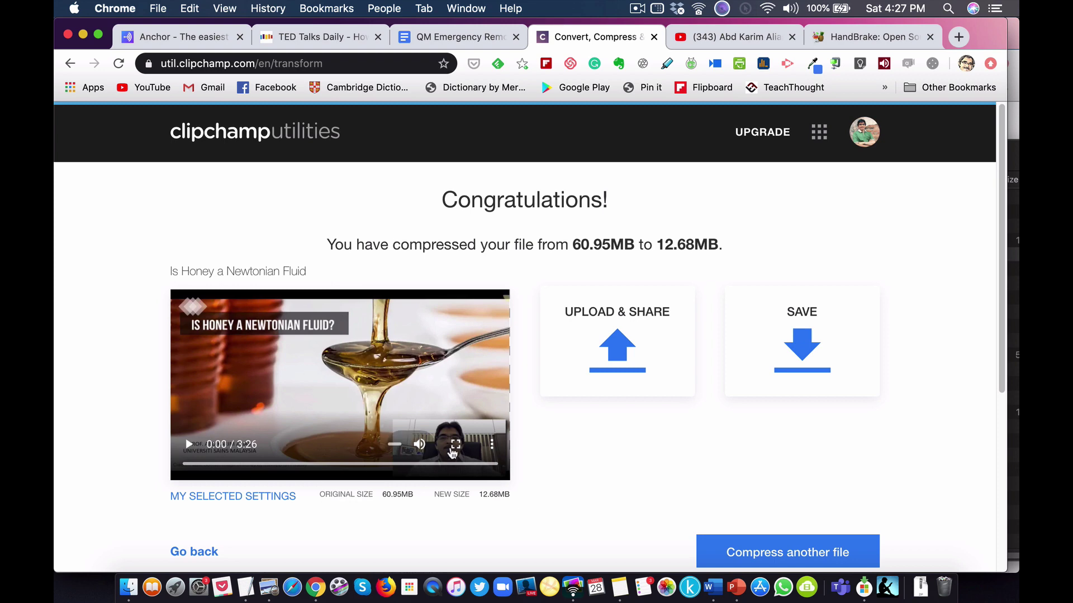
# View the upload and share destinations for the compressed video, and save the video to the computer
pyautogui.scroll(-2, 525, 438)
pyautogui.scroll(1, 565, 438)
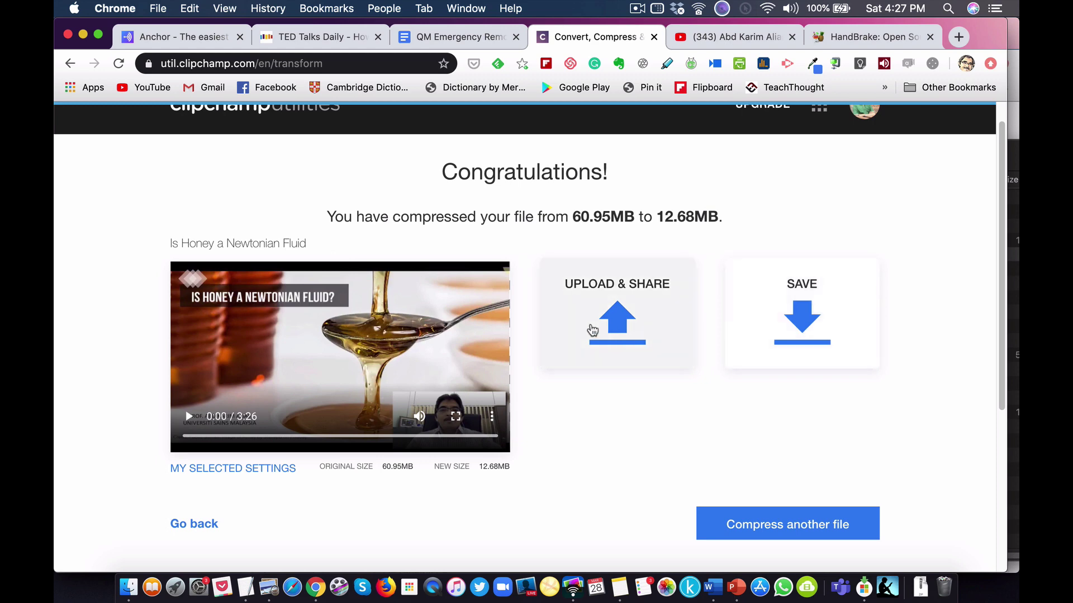
pyautogui.click(613, 327)
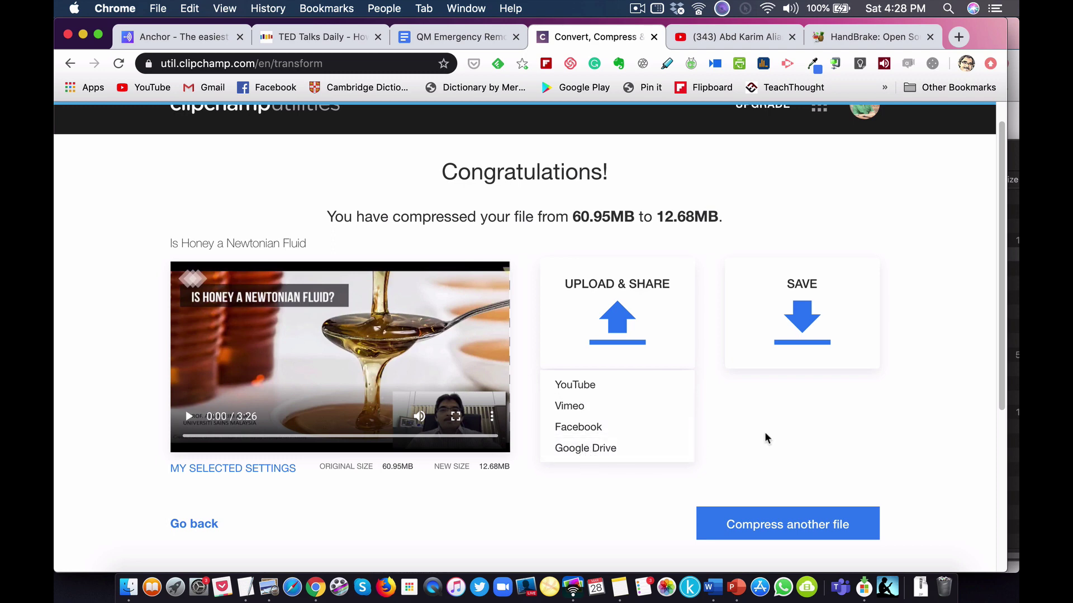
pyautogui.click(802, 324)
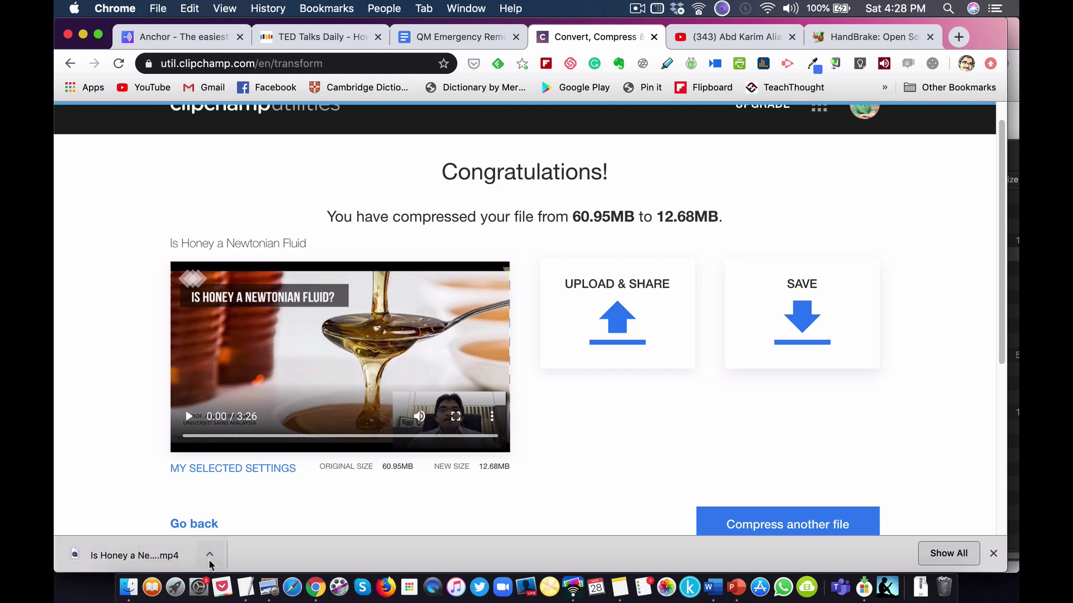
# Reveal the downloaded video in Finder's Downloads folder and move that window clear of the screen's edge
pyautogui.click(210, 557)
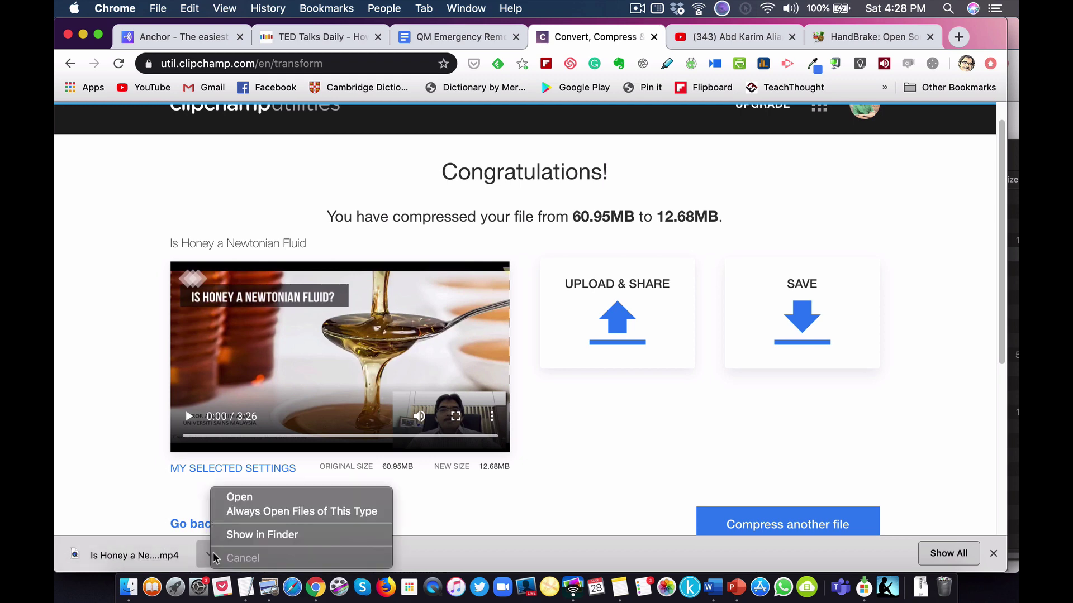
pyautogui.click(227, 534)
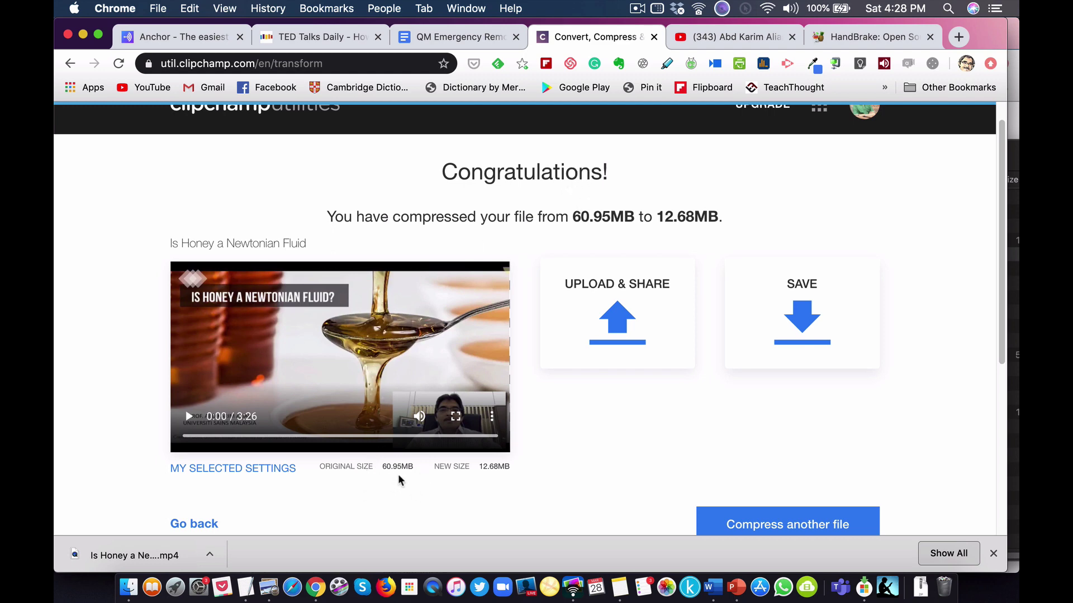
pyautogui.press('super+Tab')
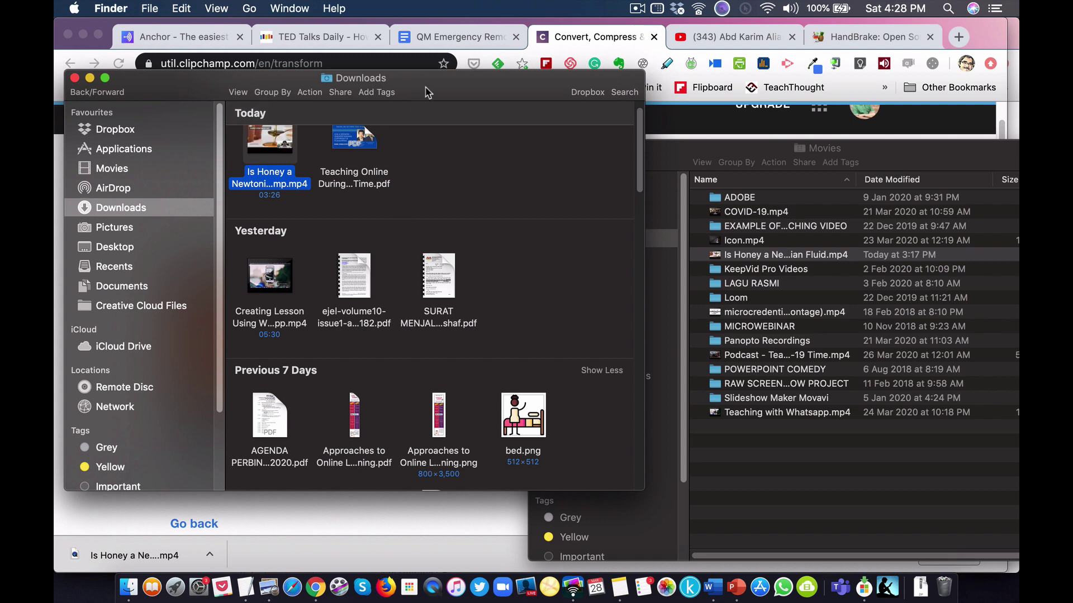
pyautogui.moveTo(431, 94); pyautogui.dragTo(606, 121)
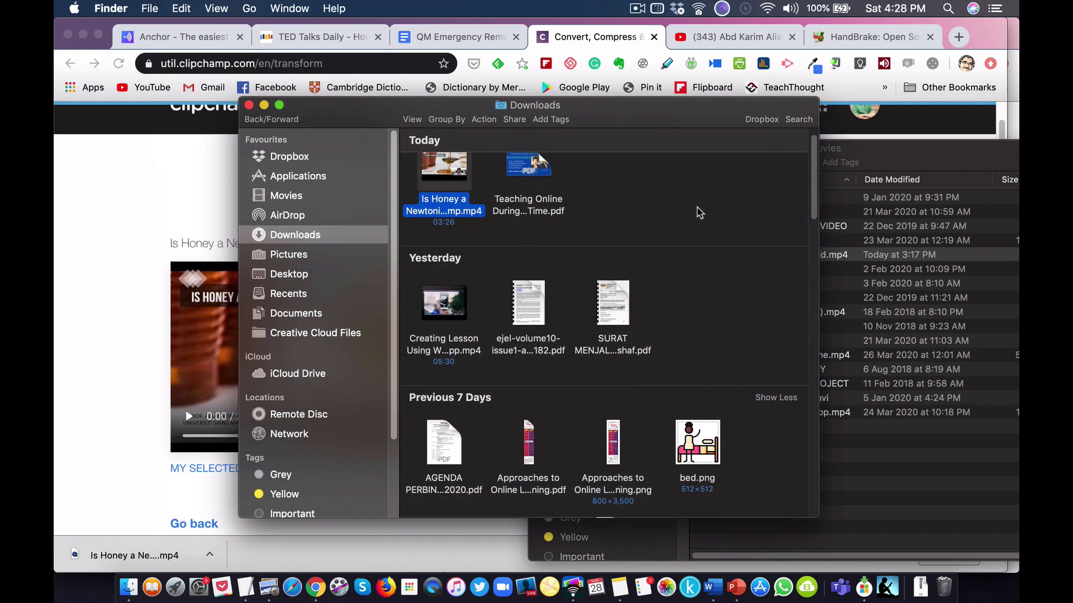
# Open the converted video's file information in Finder, highlight its size on disk, and close the information window
pyautogui.scroll(1, 525, 229)
pyautogui.moveTo(456, 201)
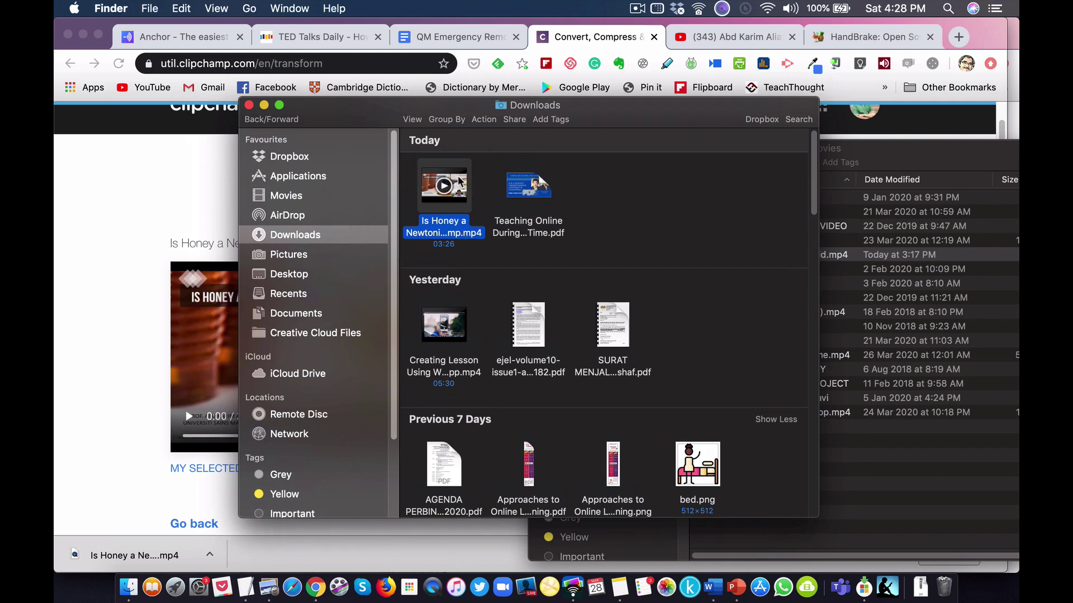
pyautogui.rightClick(459, 181)
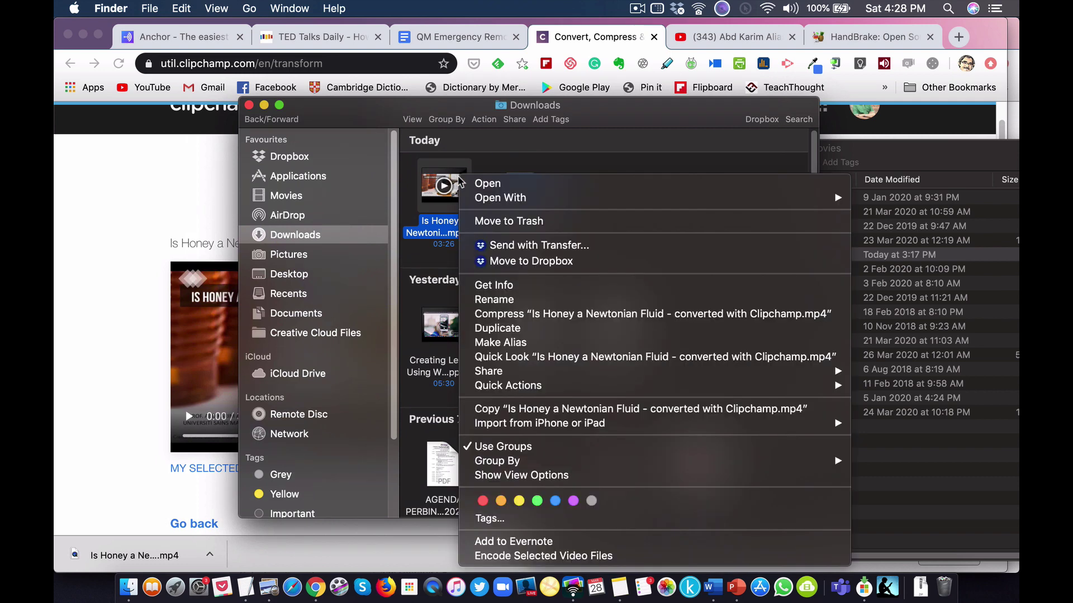
pyautogui.click(494, 285)
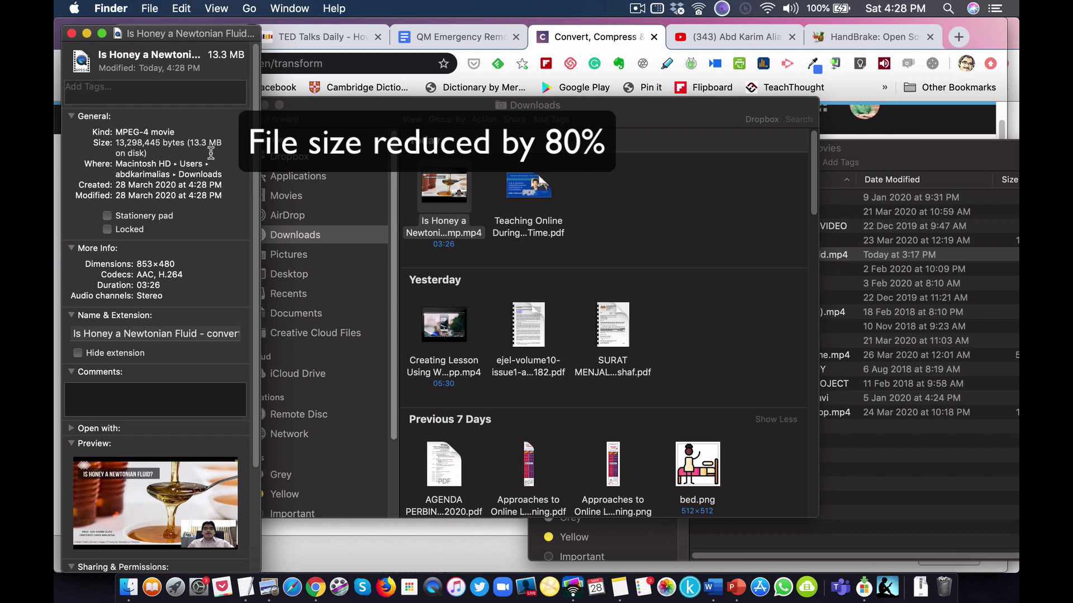
pyautogui.moveTo(223, 143); pyautogui.dragTo(194, 139)
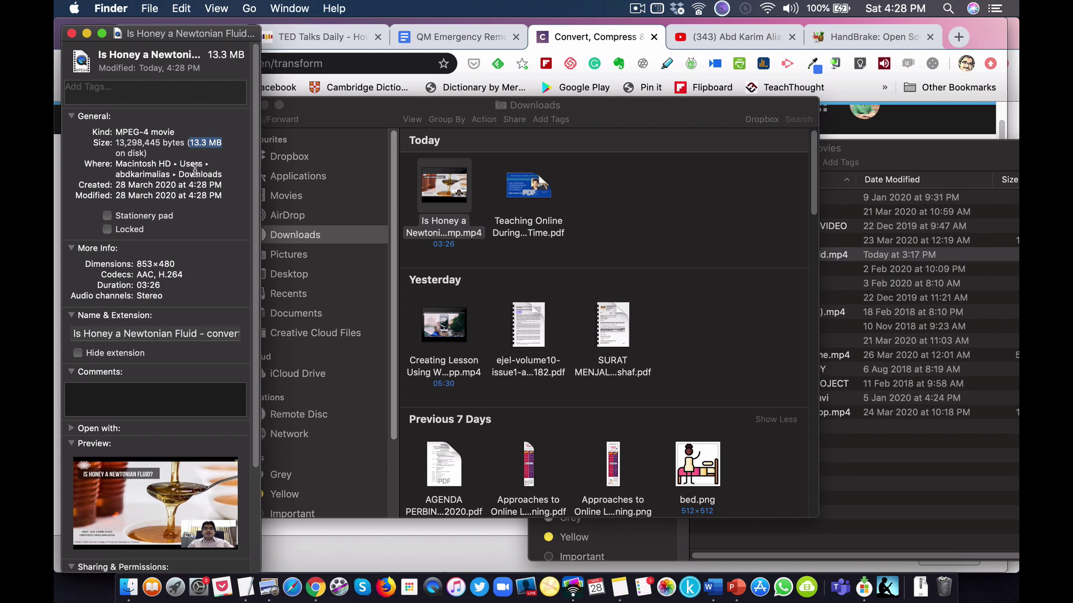
pyautogui.click(72, 34)
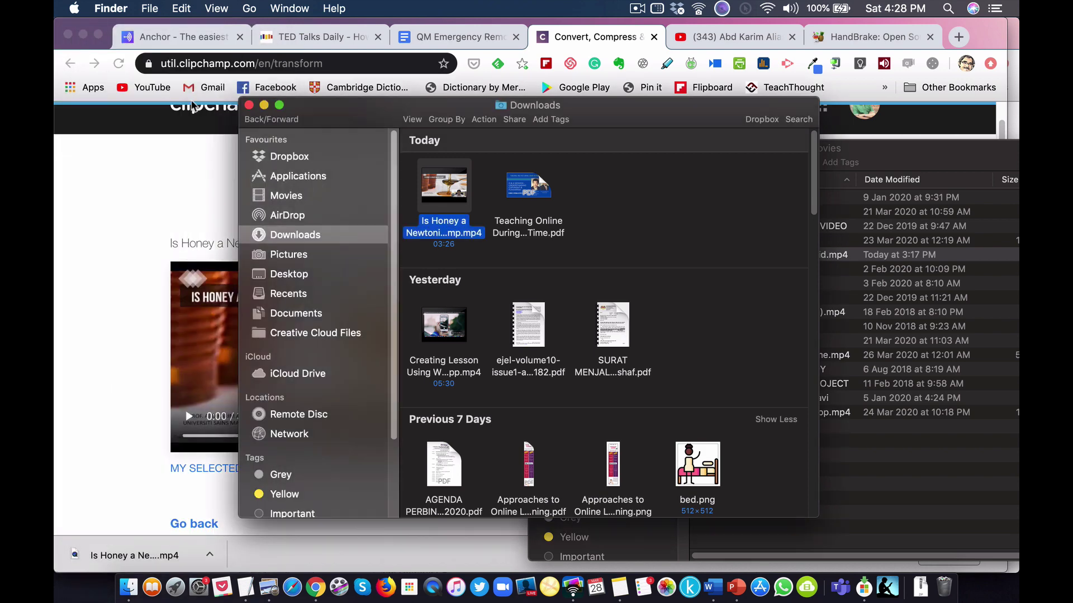
pyautogui.moveTo(637, 118); pyautogui.dragTo(527, 117)
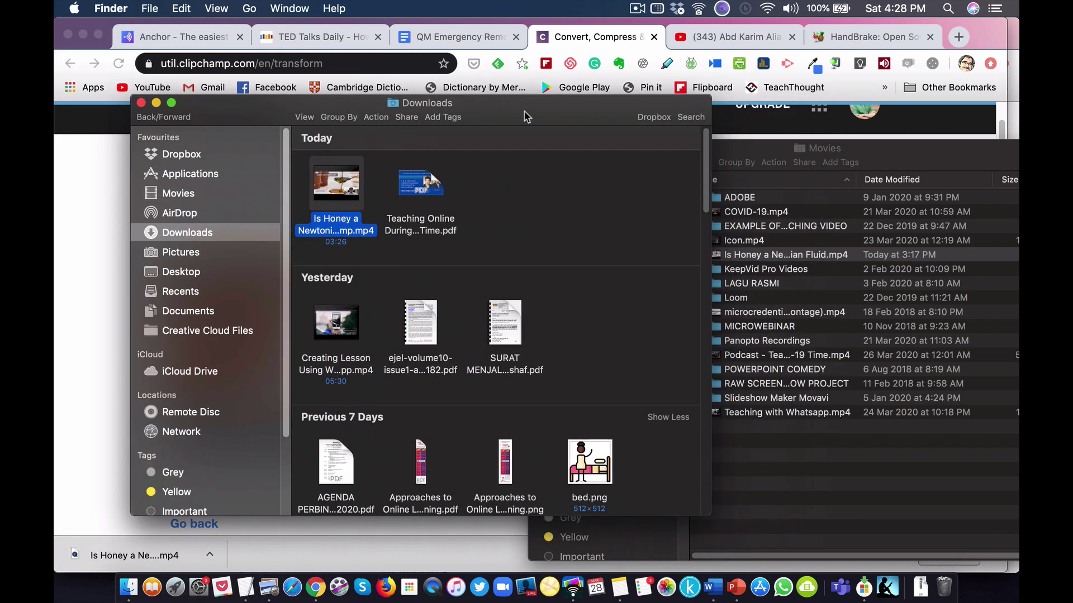
pyautogui.click(785, 589)
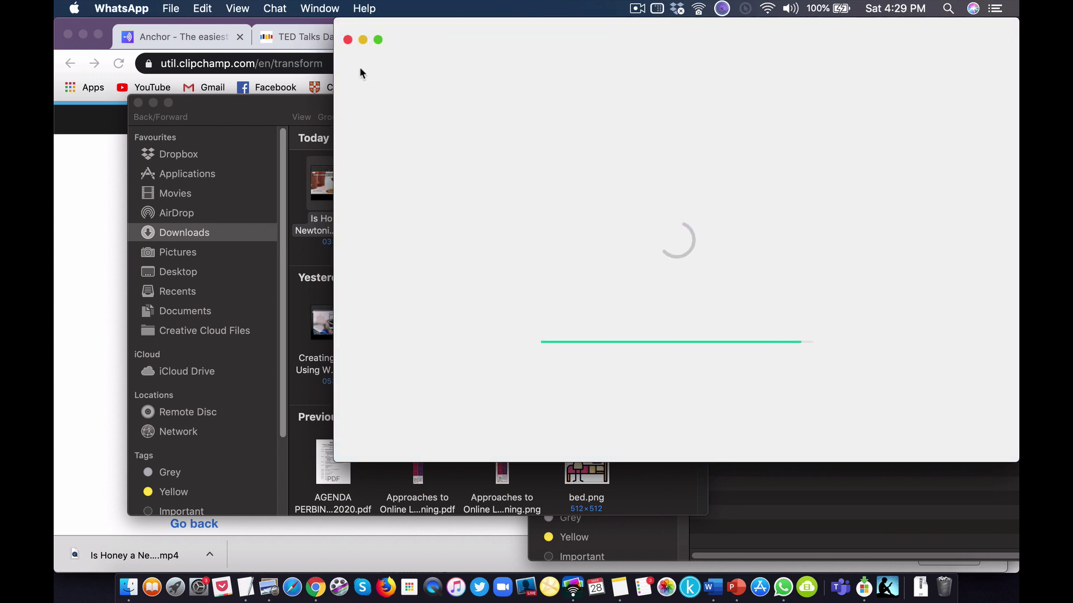
pyautogui.click(124, 10)
pyautogui.click(147, 149)
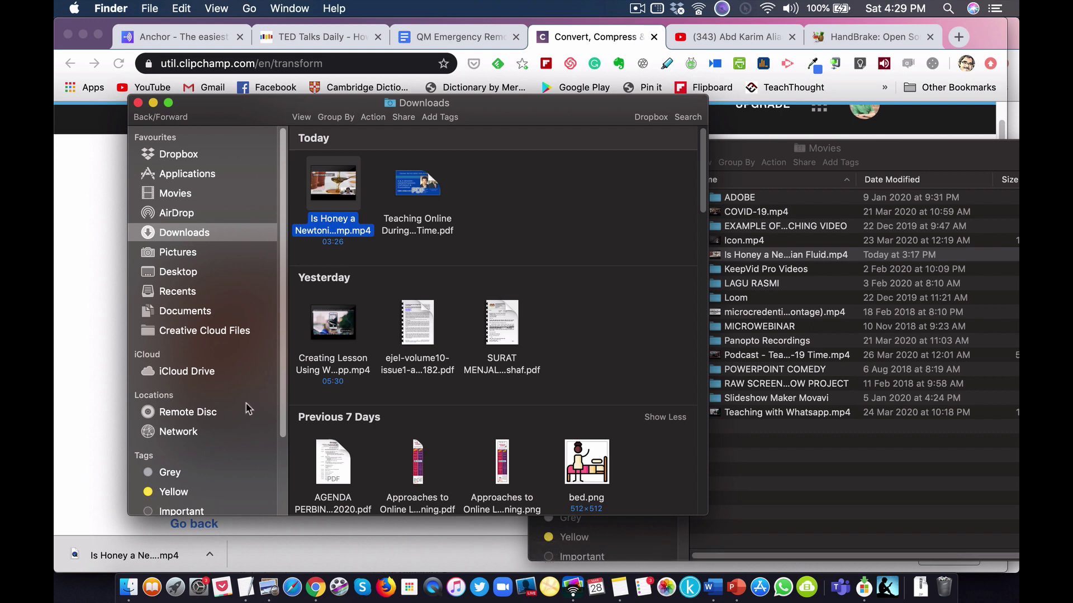
# Switch to the YouTube channel's Videos page in Chrome and view the newest uploads
pyautogui.click(718, 39)
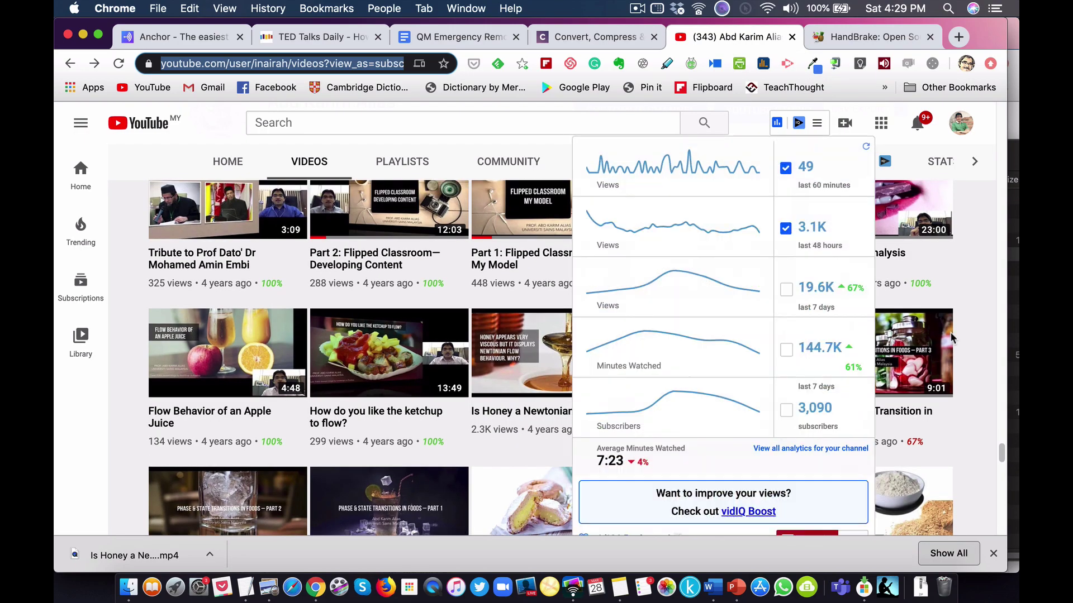
pyautogui.scroll(5, 1002, 433)
pyautogui.moveTo(1002, 433); pyautogui.dragTo(999, 147)
pyautogui.scroll(10, 999, 147)
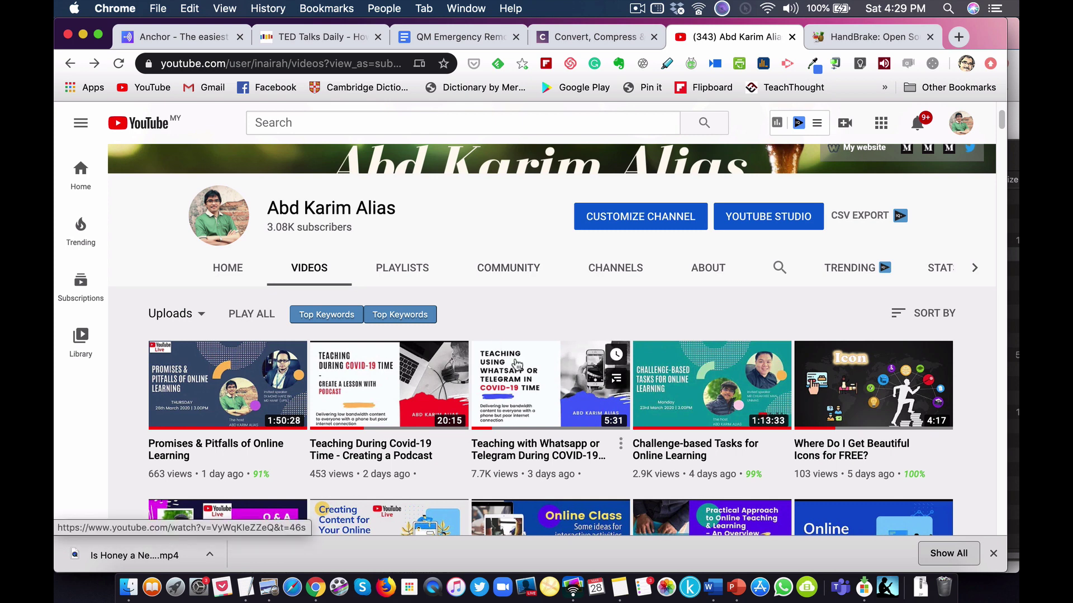
# Review the Clipchamp compression result and the HandBrake website, and return to the YouTube channel's uploads
pyautogui.click(579, 38)
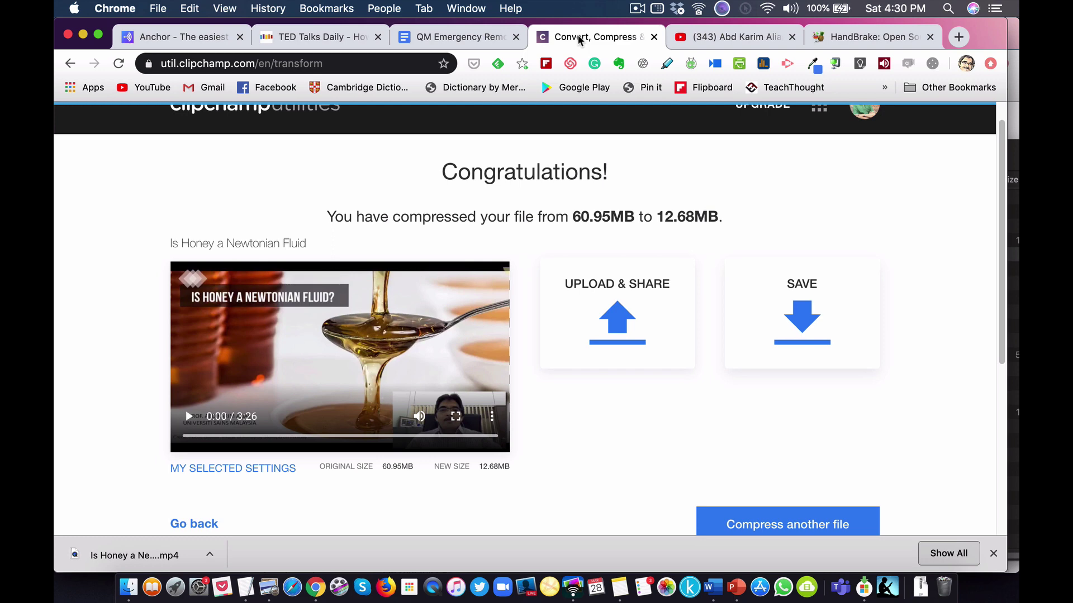
pyautogui.click(871, 36)
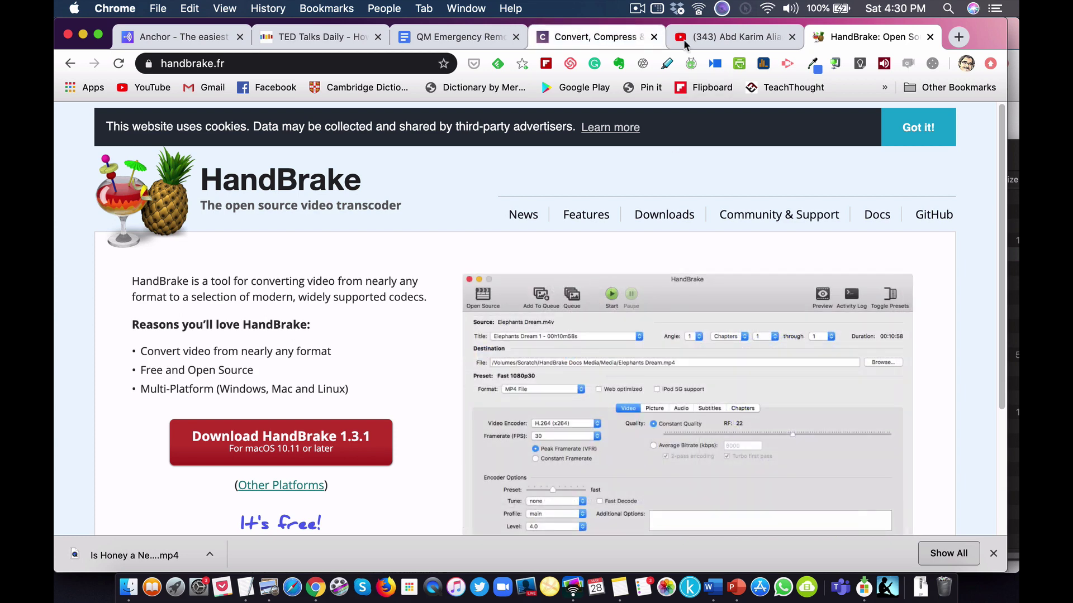
pyautogui.click(705, 41)
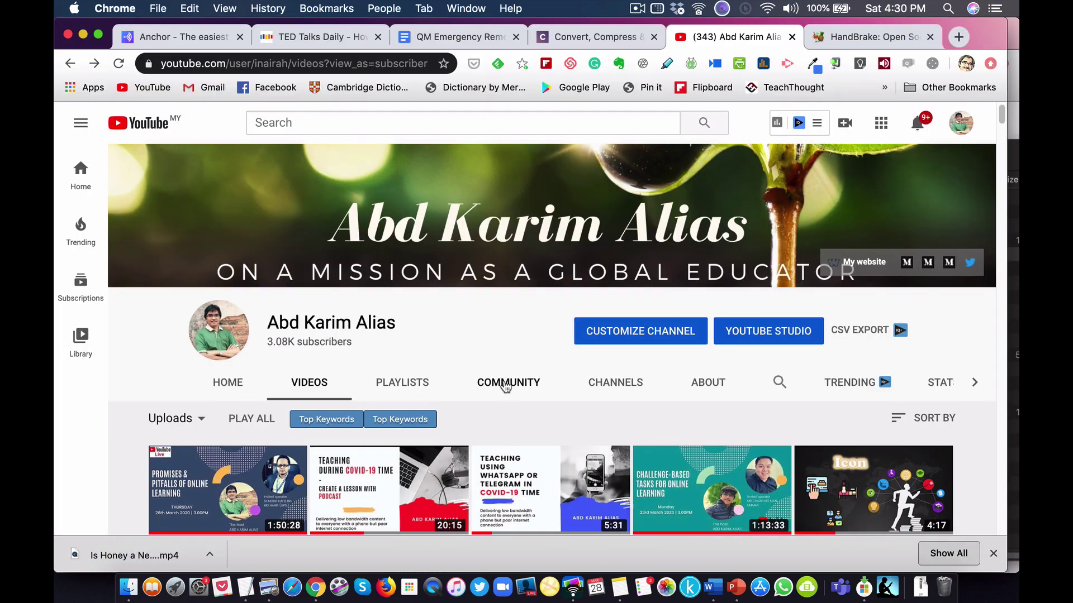
pyautogui.scroll(-3, 505, 385)
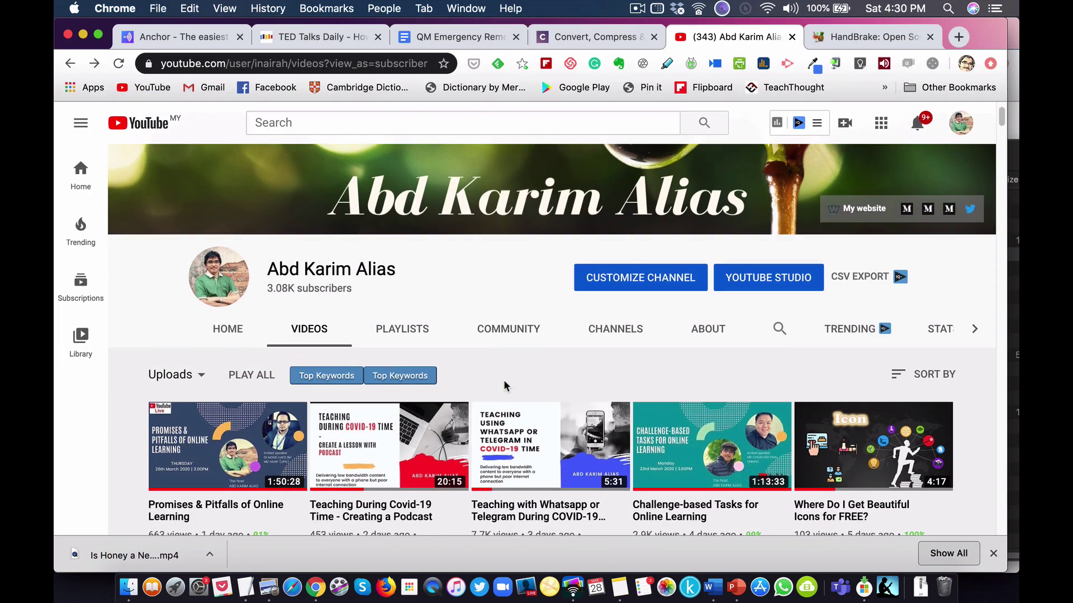